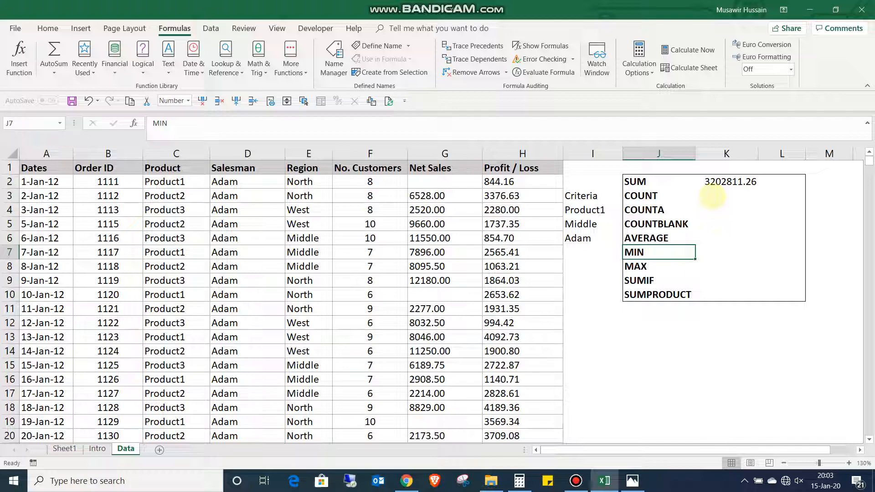
pyautogui.press('Down')
pyautogui.press('Down')
pyautogui.press('Down')
pyautogui.press('Up')
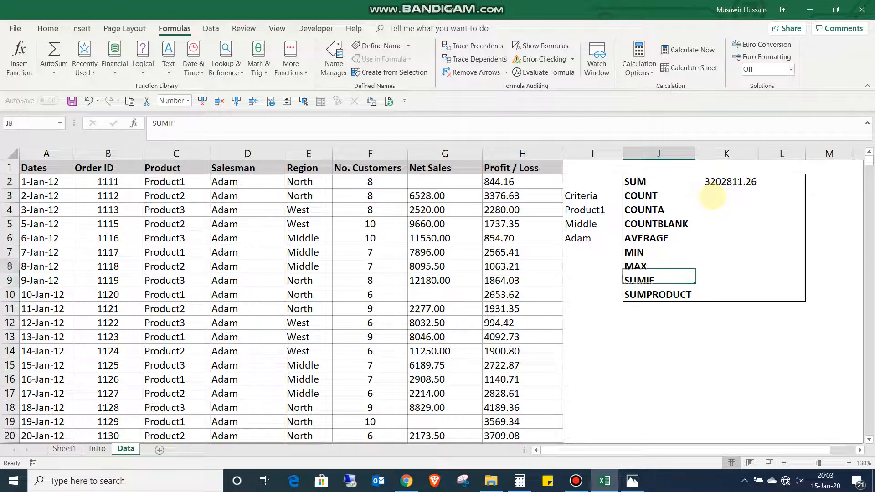
pyautogui.press('Up')
pyautogui.press('Up')
pyautogui.press('Up')
pyautogui.press('Up')
pyautogui.press('Up')
pyautogui.press('Up')
pyautogui.press('Up')
pyautogui.press('Down')
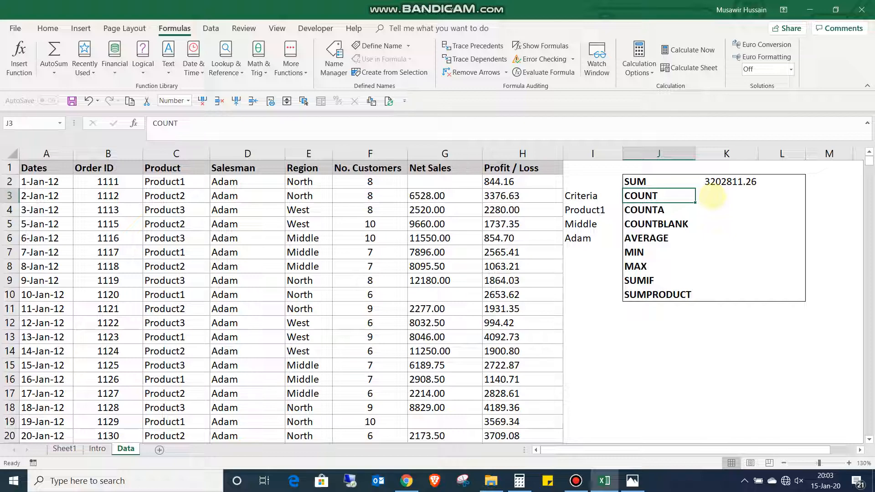
# - Enter =COUNT(H2:H1326) in cell K3 to count the numeric Profit / Loss entries
pyautogui.press('Right')
pyautogui.write('=')
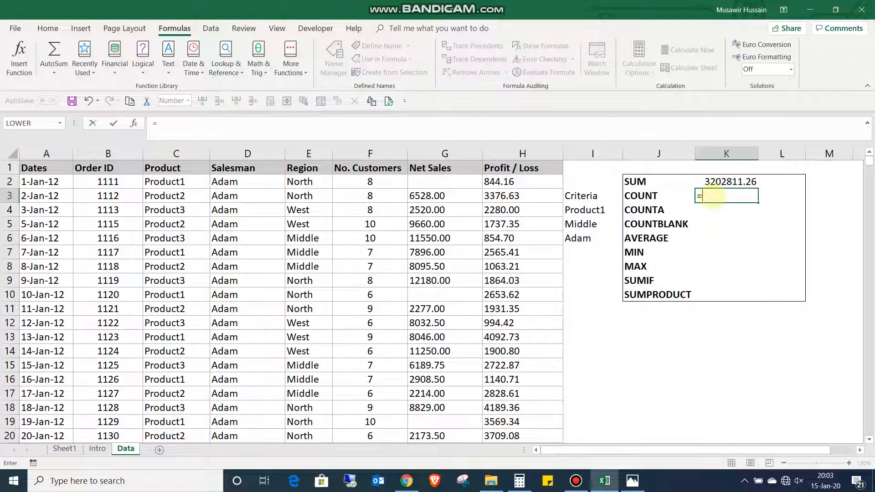
pyautogui.write('count')
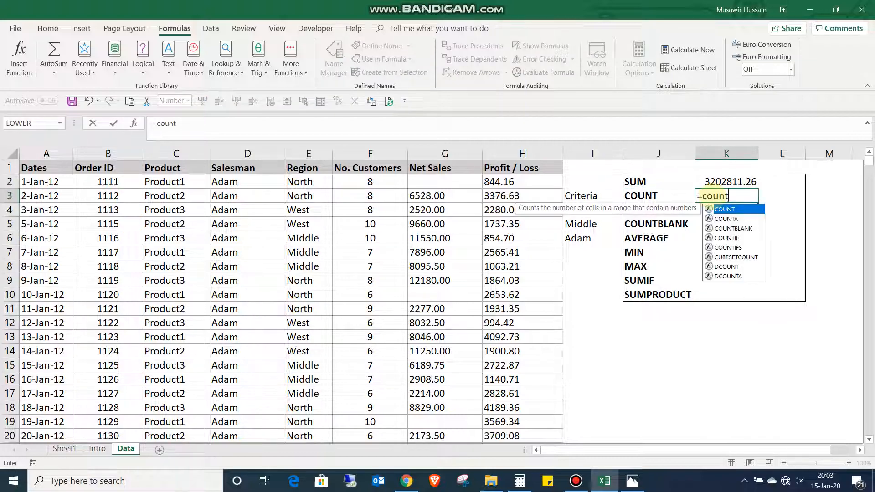
pyautogui.press('Tab')
pyautogui.press('Left')
pyautogui.press('Left')
pyautogui.press('Left')
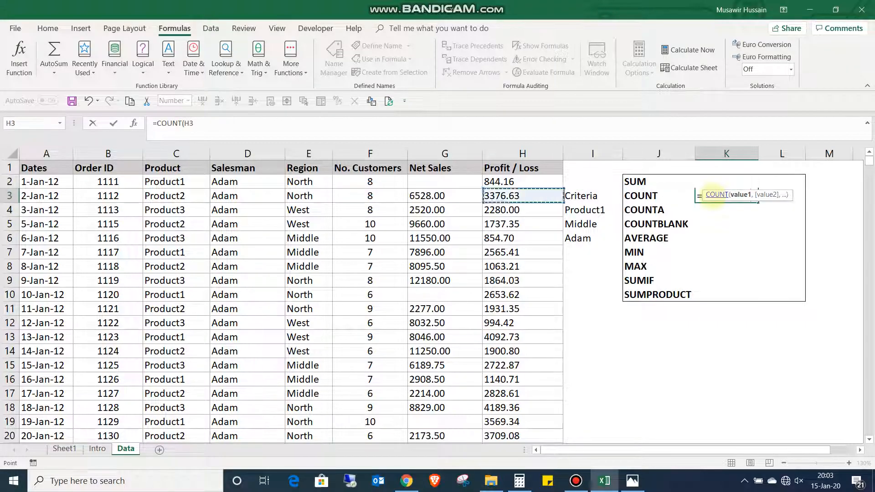
pyautogui.press('Up')
pyautogui.hotkey('ctrl', 'shift', 'Down')
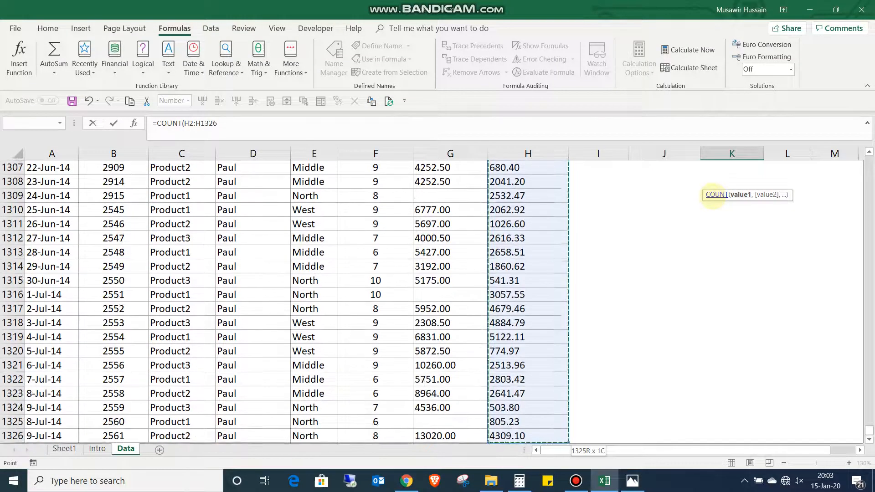
pyautogui.write(')')
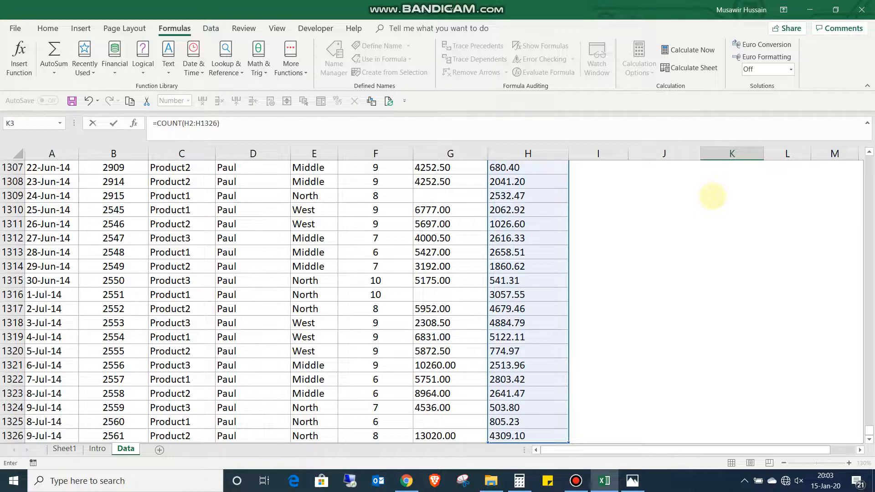
pyautogui.hotkey('ctrl', 'Return')
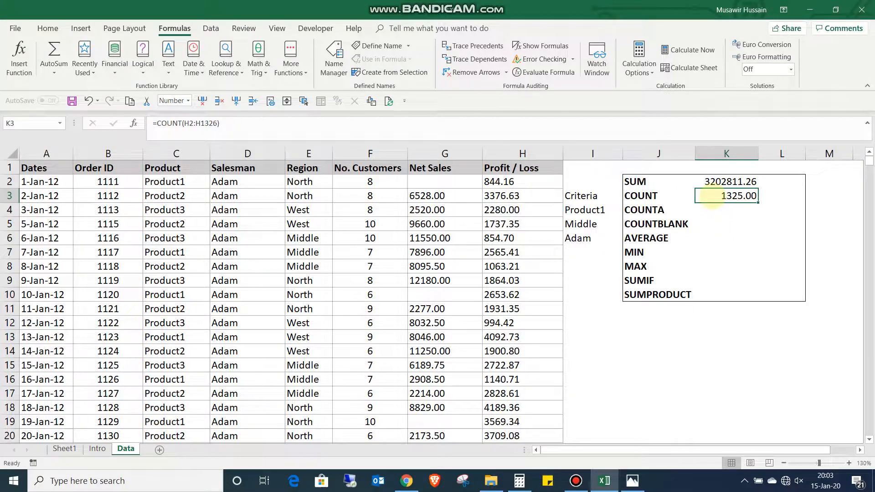
# - Enter =COUNTA(H2:H1326) in cell K4 to count the non-empty Profit / Loss cells
pyautogui.press('Down')
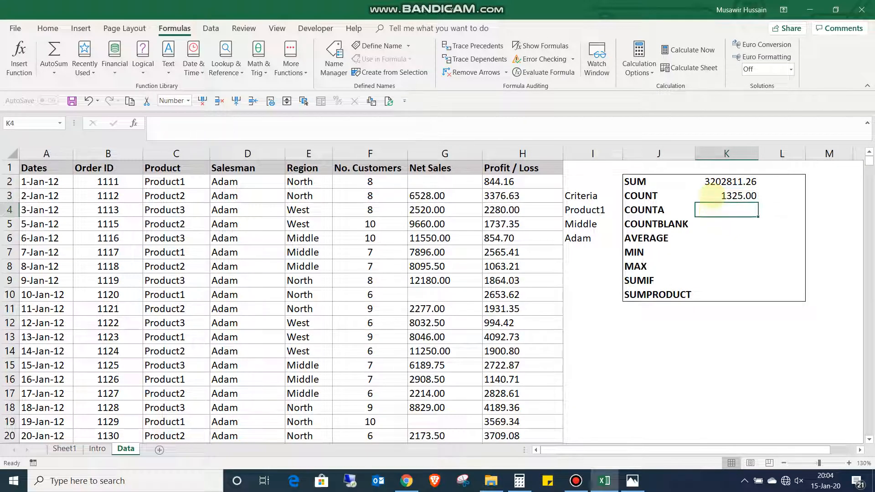
pyautogui.write('=counta')
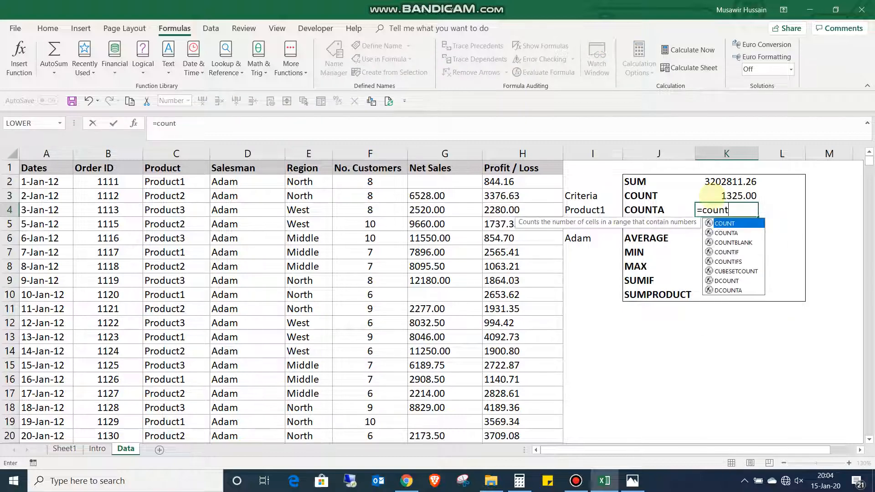
pyautogui.press('Tab')
pyautogui.press('Left')
pyautogui.press('Left')
pyautogui.press('Left')
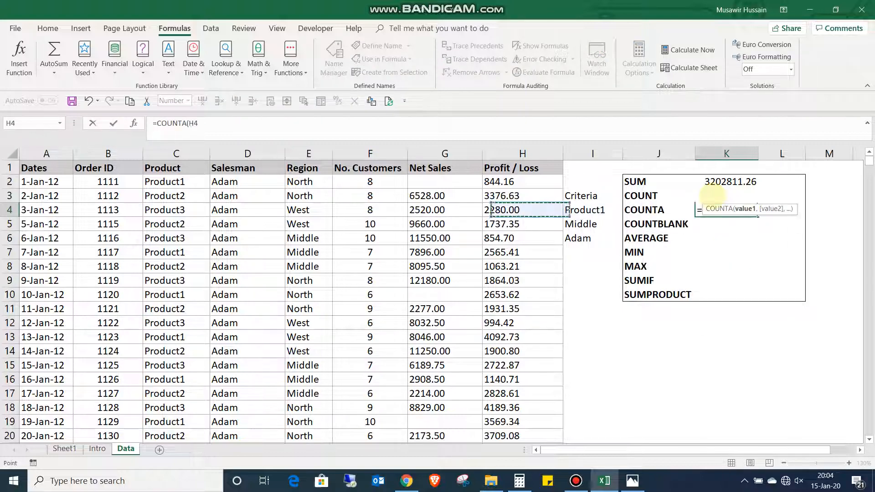
pyautogui.press('Up')
pyautogui.press('Up')
pyautogui.hotkey('ctrl', 'shift', 'Down')
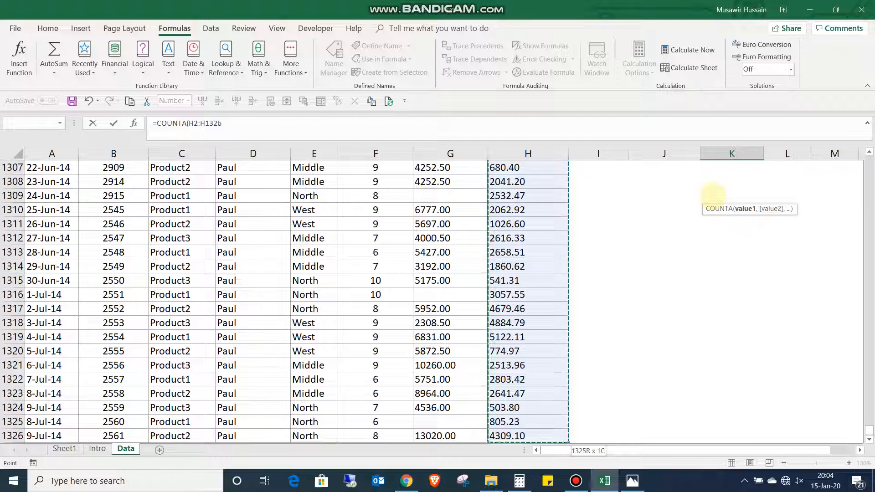
pyautogui.write(')')
pyautogui.press('Return')
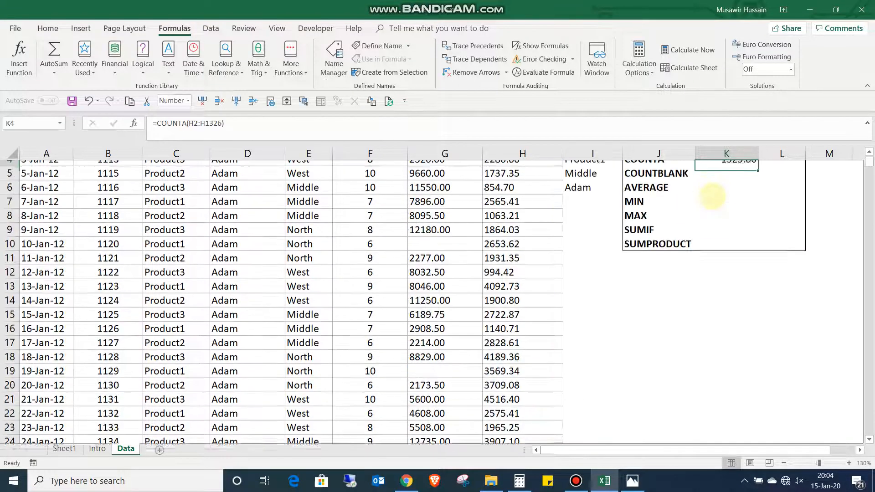
# - Enter =COUNTBLANK(H2:H1326) in cell K5 to count the empty Profit / Loss cells
pyautogui.write('=cou')
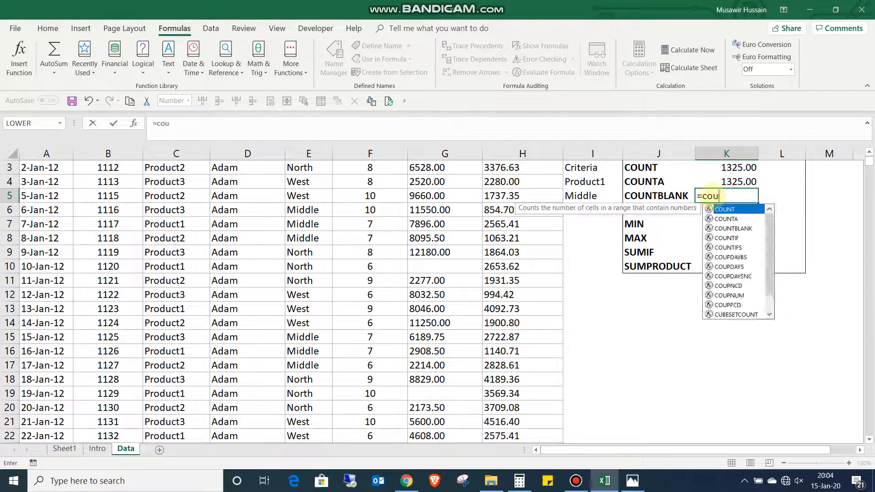
pyautogui.write('ntb')
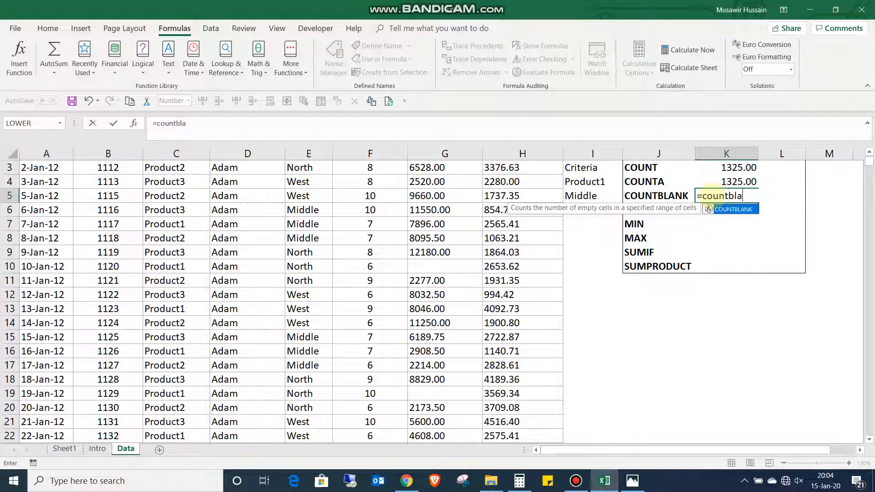
pyautogui.write('la')
pyautogui.press('Tab')
pyautogui.press('Left')
pyautogui.press('Left')
pyautogui.press('Left')
pyautogui.press('Up')
pyautogui.press('Up')
pyautogui.press('Up')
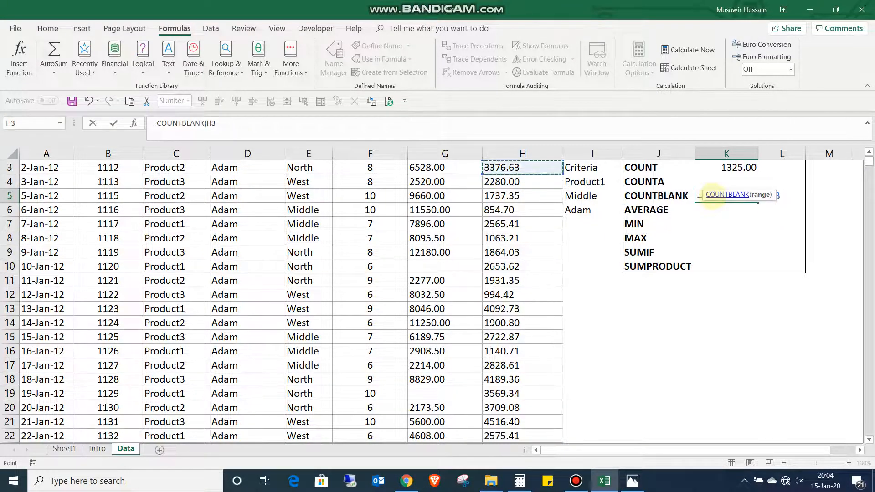
pyautogui.hotkey('ctrl', 'shift', 'Down')
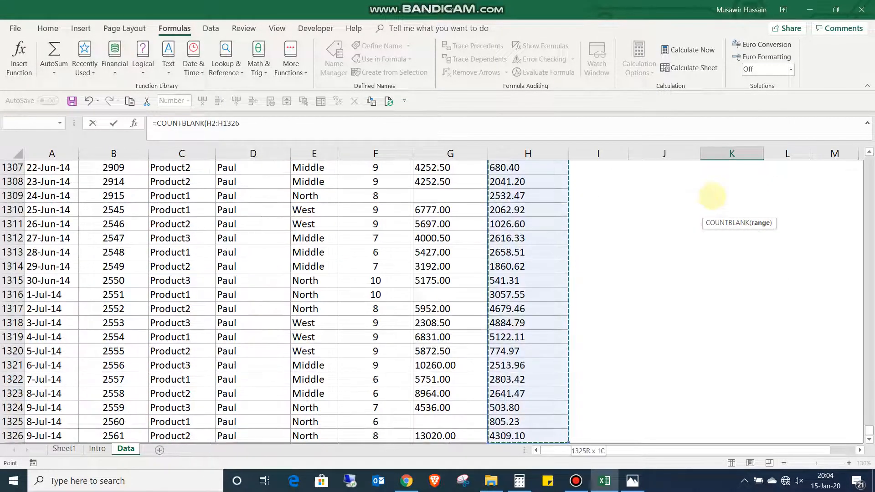
pyautogui.write(')')
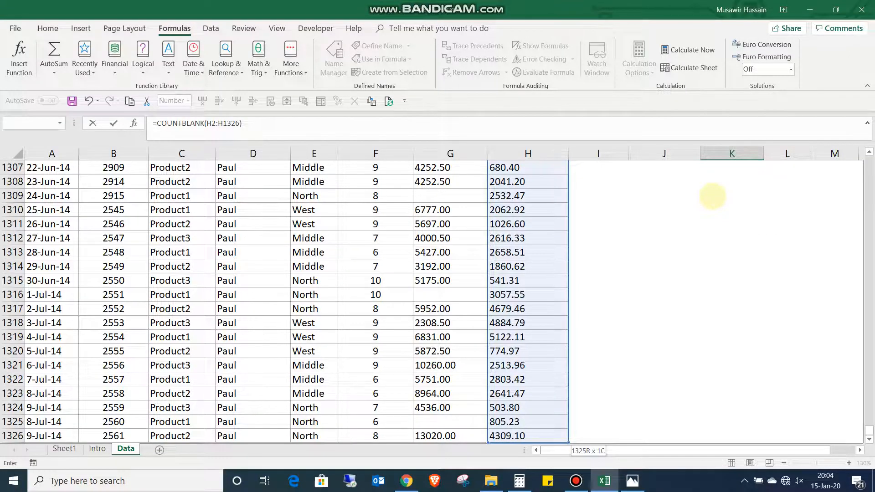
pyautogui.press('Return')
# - Review the COUNTA and COUNTBLANK formulas and look through the Profit / Loss column for blank cells
pyautogui.scroll(2, 712, 196)
pyautogui.click(712, 196)
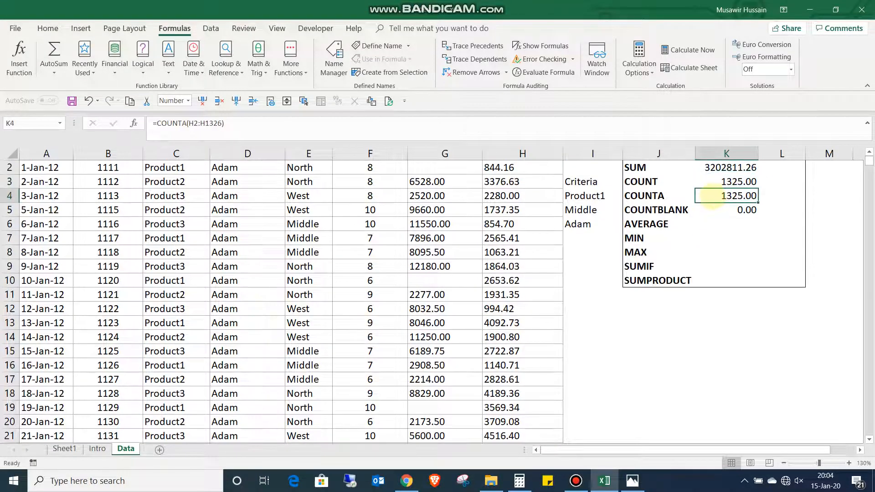
pyautogui.press('Down')
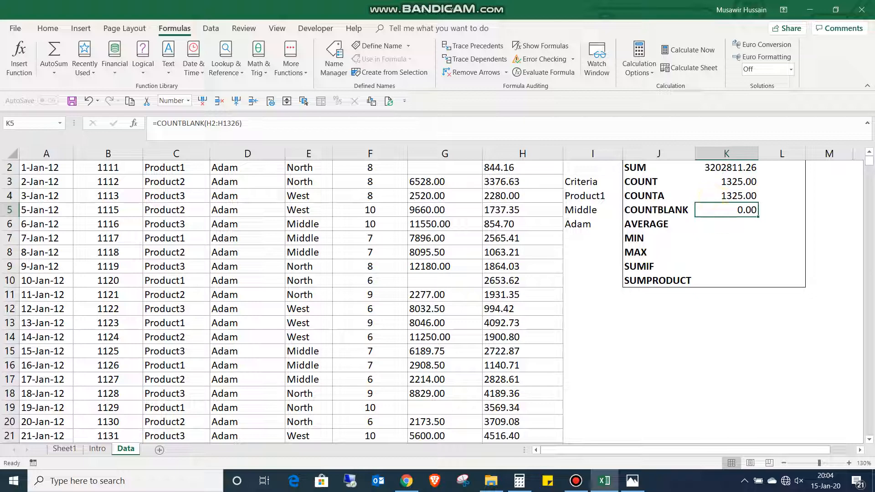
pyautogui.scroll(1, 520, 196)
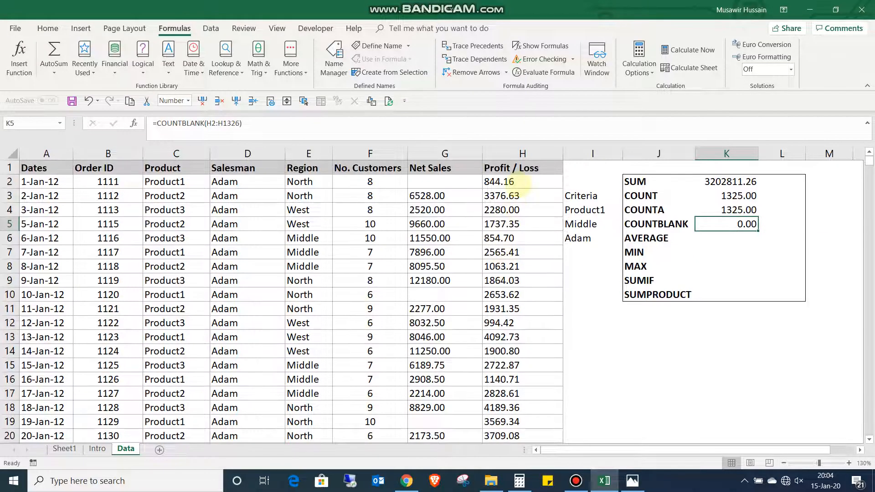
pyautogui.scroll(-4, 527, 218)
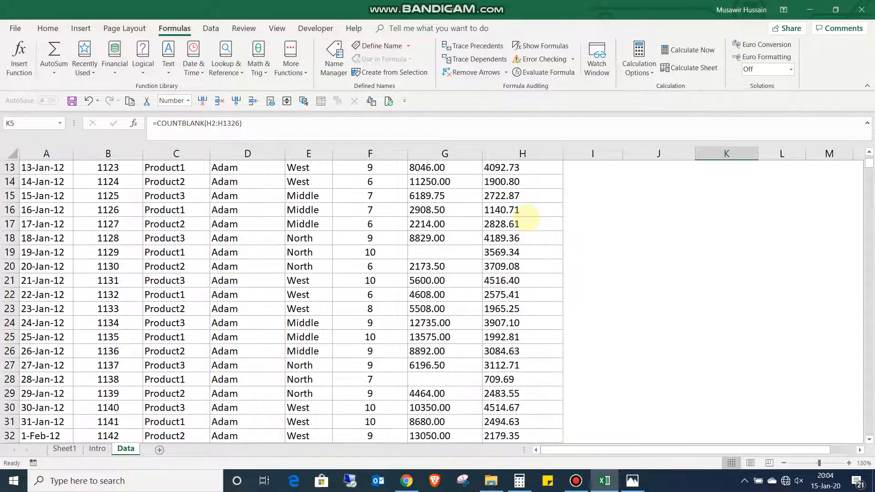
pyautogui.scroll(4, 527, 217)
pyautogui.scroll(-19, 527, 217)
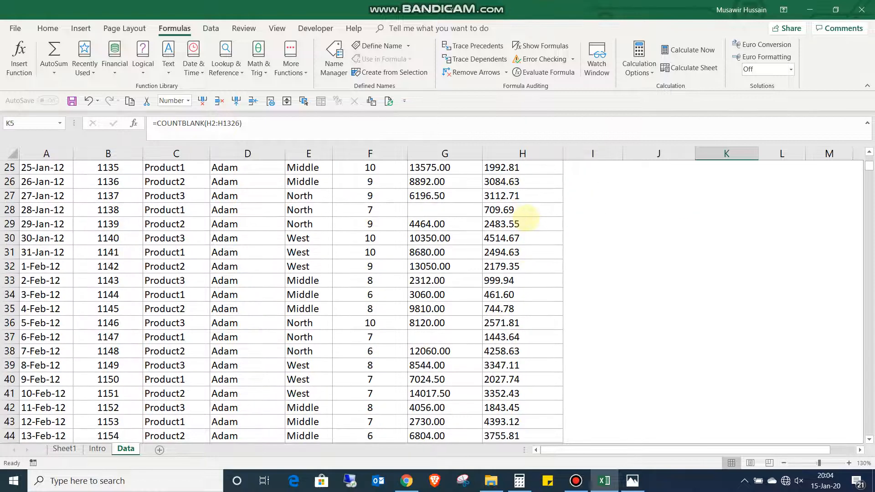
pyautogui.scroll(19, 524, 218)
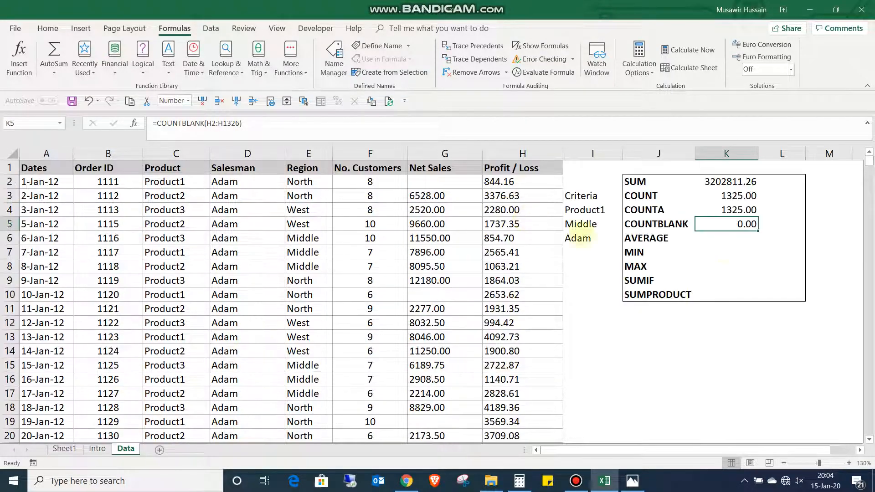
# - Enter =AVERAGE(H2:H1326) in cell K6 to average the Profit / Loss values
pyautogui.press('Return')
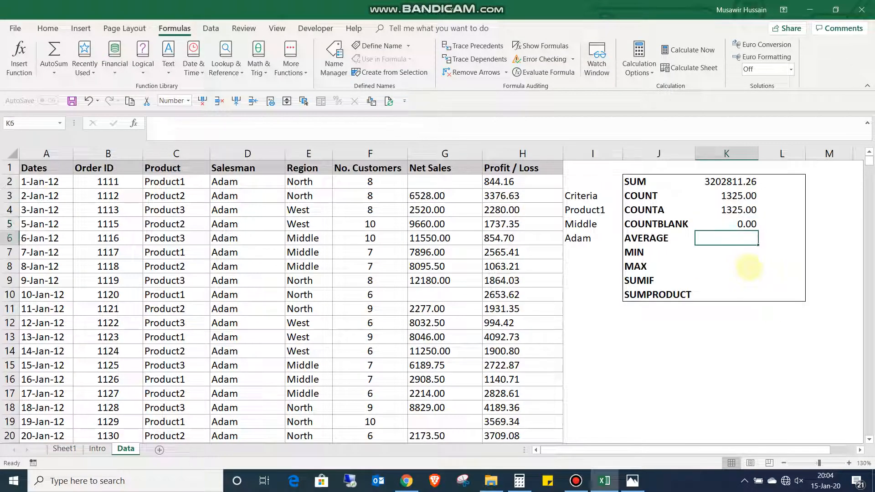
pyautogui.write('=averag')
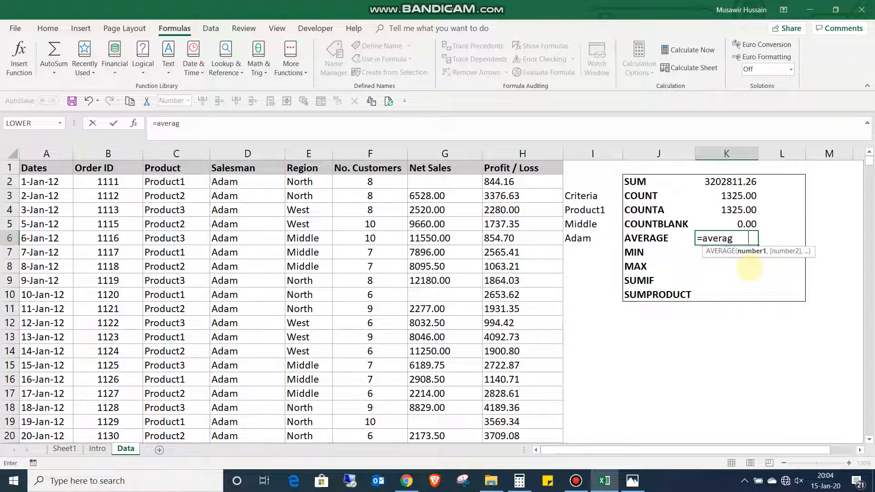
pyautogui.press('Tab')
pyautogui.press('Left')
pyautogui.press('Left')
pyautogui.press('Up')
pyautogui.press('Up')
pyautogui.press('Up')
pyautogui.press('Up')
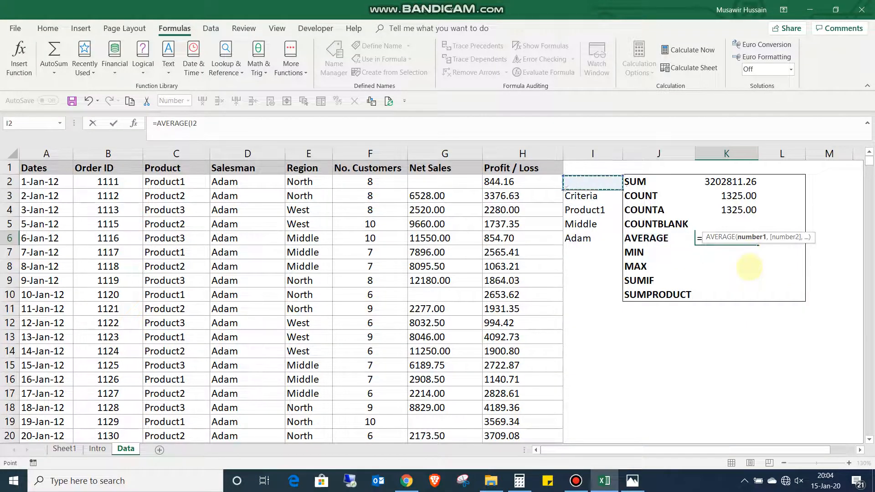
pyautogui.press('Left')
pyautogui.hotkey('ctrl', 'shift', 'Down')
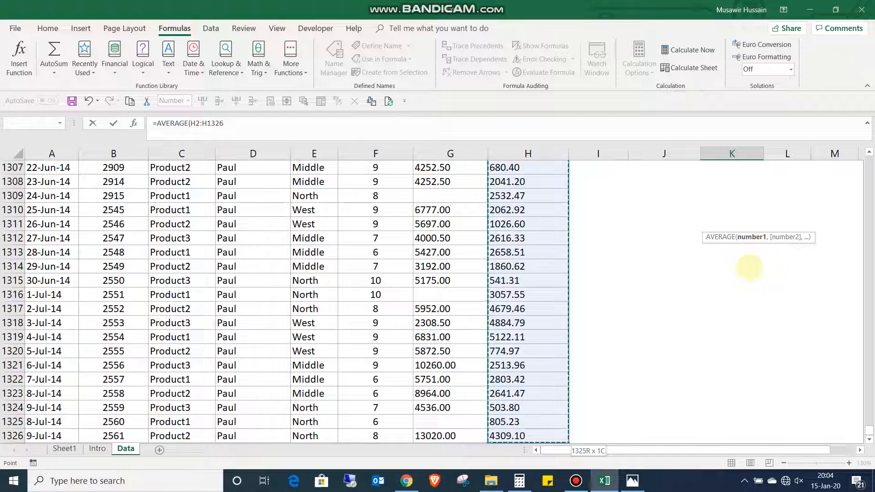
pyautogui.write(')')
pyautogui.press('Return')
pyautogui.press('Up')
pyautogui.press('Up')
pyautogui.press('Up')
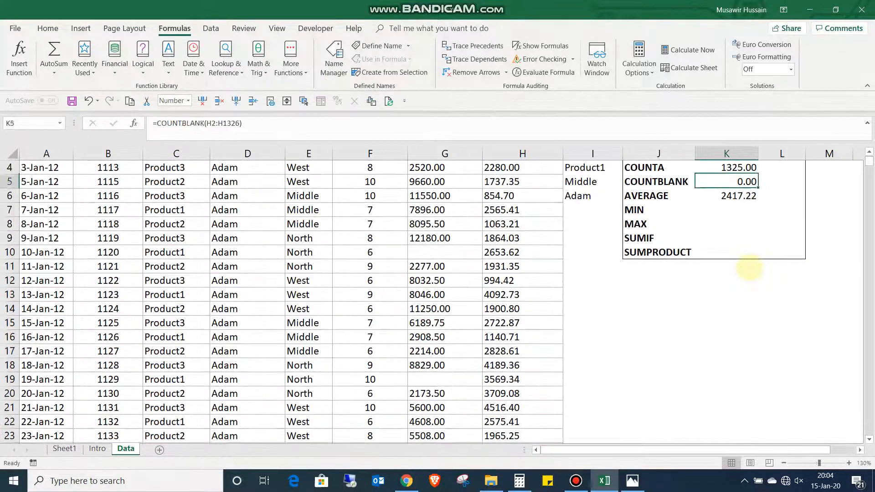
# - Enter =MIN(H2:H1326) in cell K7 to find the smallest Profit / Loss value
pyautogui.press('Down')
pyautogui.press('Down')
pyautogui.write('=min')
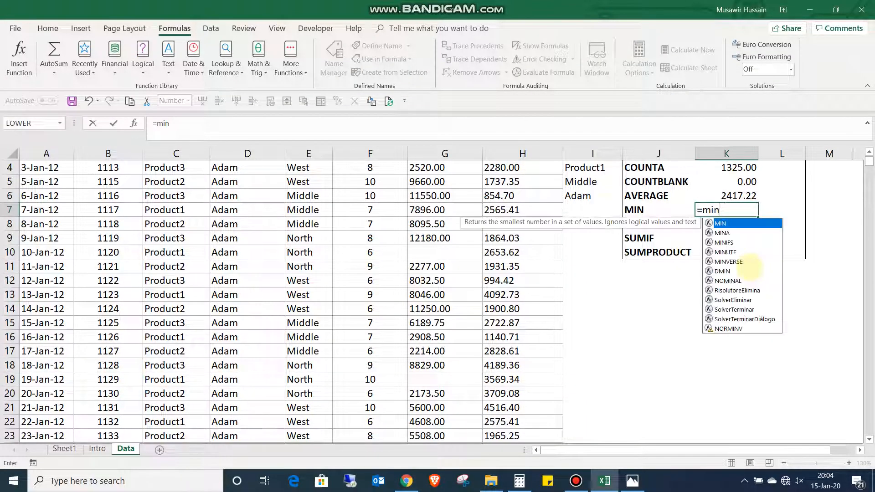
pyautogui.press('Tab')
pyautogui.press('Left')
pyautogui.press('Left')
pyautogui.press('Left')
pyautogui.press('Up')
pyautogui.press('Up')
pyautogui.press('Up')
pyautogui.press('Up')
pyautogui.press('Up')
pyautogui.press('Up')
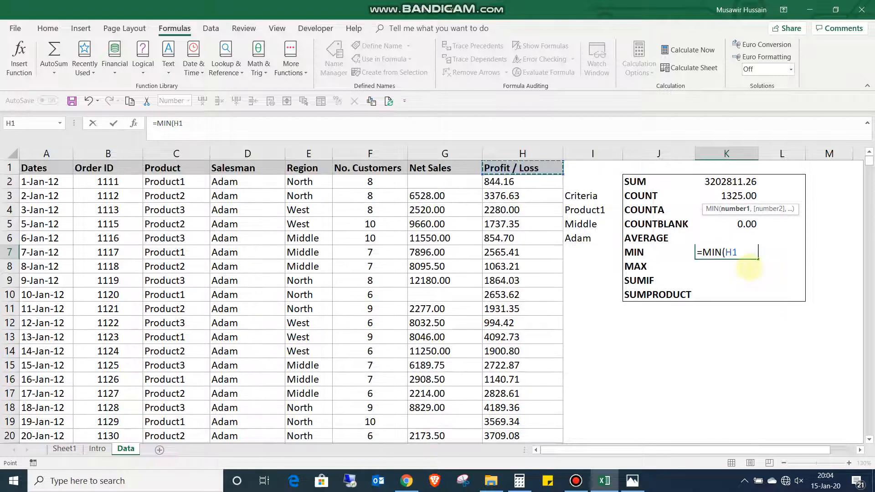
pyautogui.press('Down')
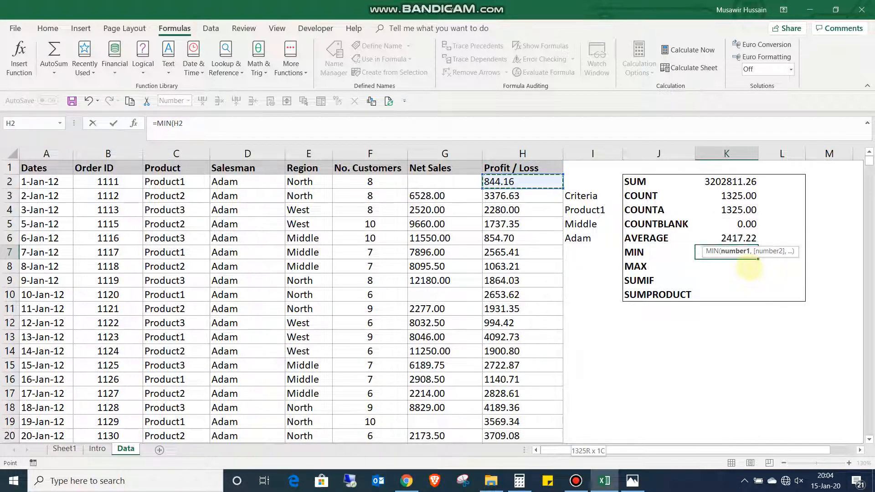
pyautogui.hotkey('ctrl', 'shift', 'Down')
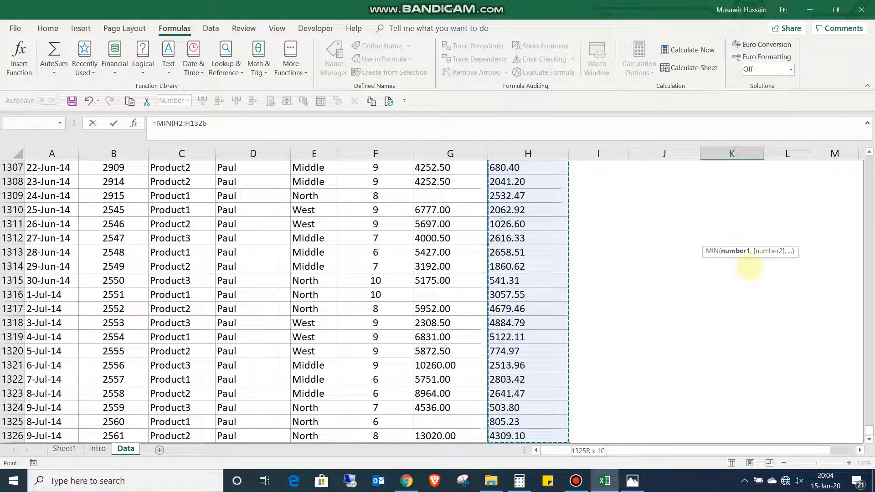
pyautogui.write(')')
pyautogui.press('Return')
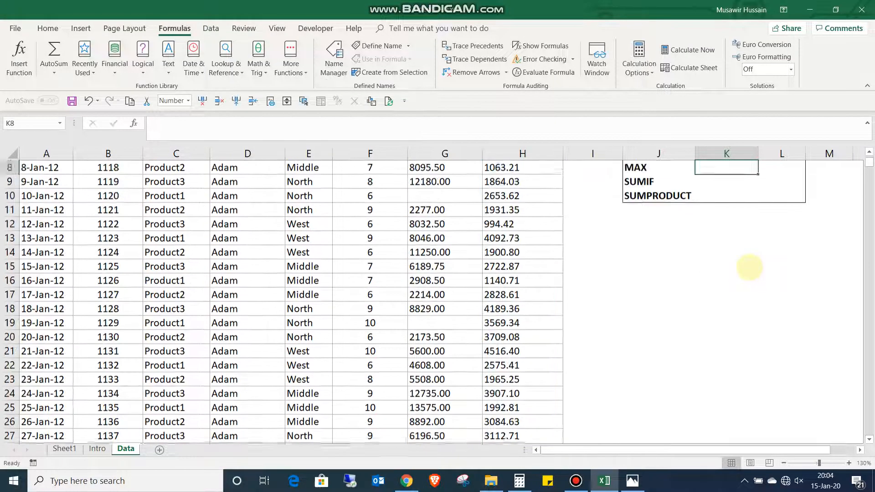
# - Enter =MAX(H2:H1326) in cell K8 to find the largest Profit / Loss value
pyautogui.write('=max')
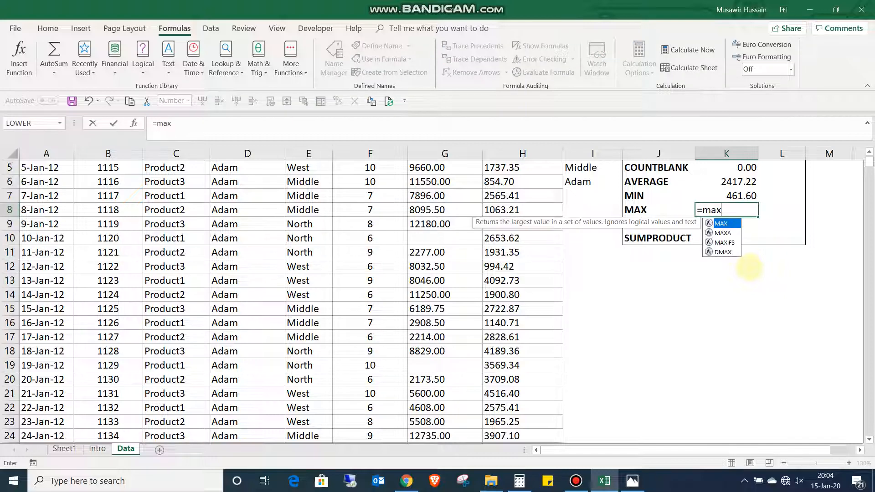
pyautogui.press('Tab')
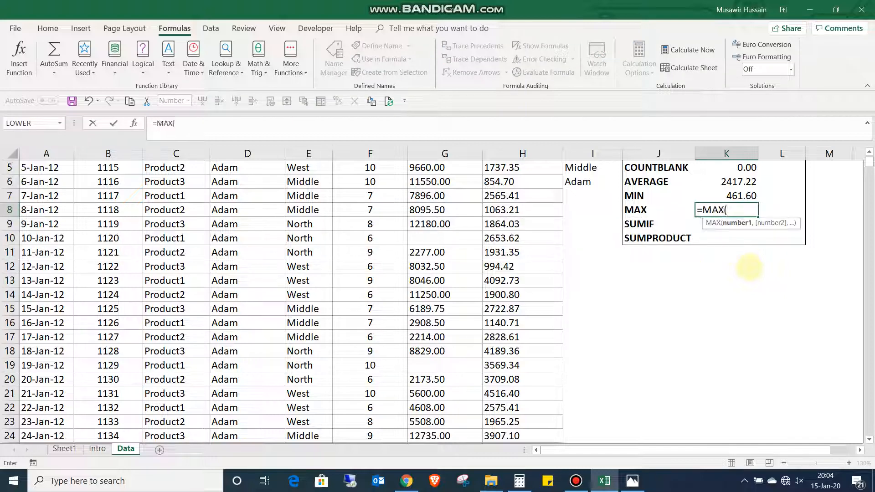
pyautogui.press('Left')
pyautogui.press('Left')
pyautogui.press('Left')
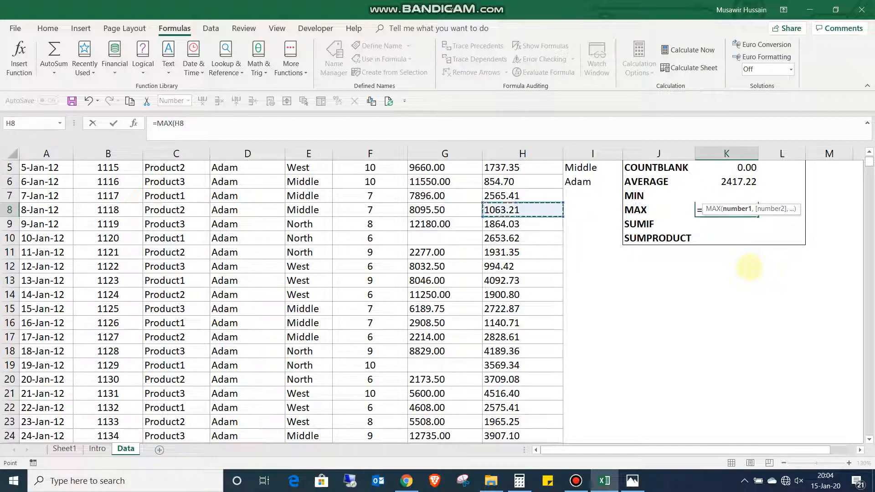
pyautogui.press('Up')
pyautogui.press('Up')
pyautogui.press('Up')
pyautogui.press('Up')
pyautogui.press('Up')
pyautogui.press('Up')
pyautogui.press('Up')
pyautogui.press('Down')
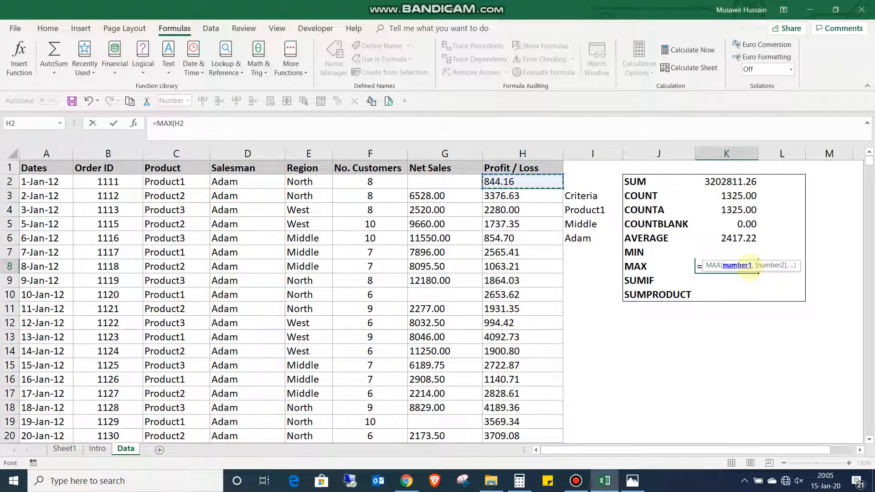
pyautogui.hotkey('ctrl', 'shift', 'Down')
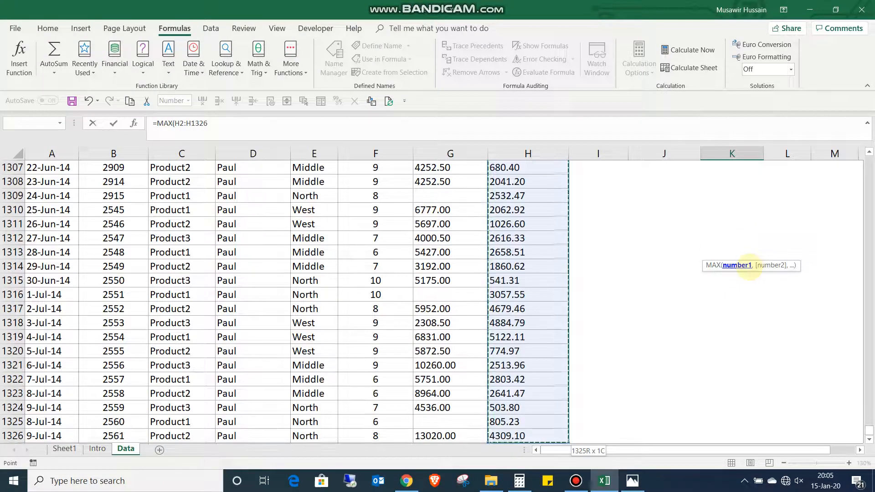
pyautogui.hotkey('ctrl', 'Return')
# - Review the COUNT and COUNTA formulas in the summary table
pyautogui.press('Up')
pyautogui.press('Up')
pyautogui.press('Up')
pyautogui.press('Up')
pyautogui.press('Up')
pyautogui.press('Up')
pyautogui.press('Up')
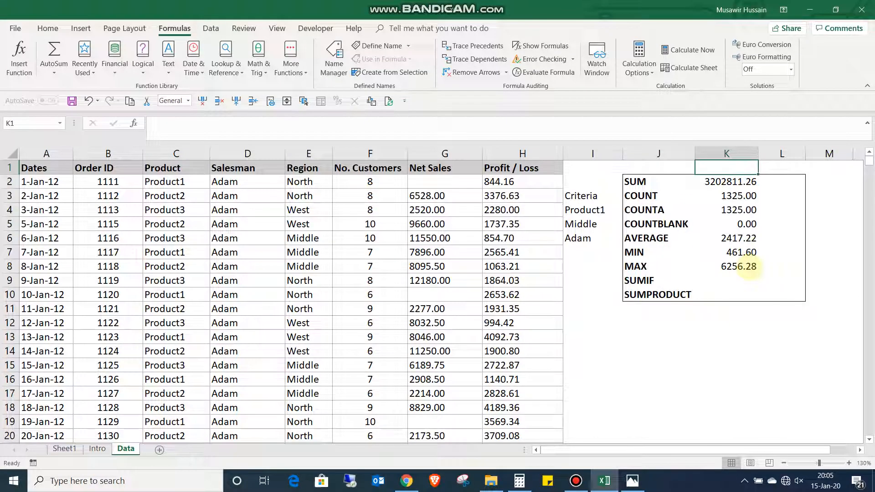
pyautogui.press('Down')
pyautogui.press('Down')
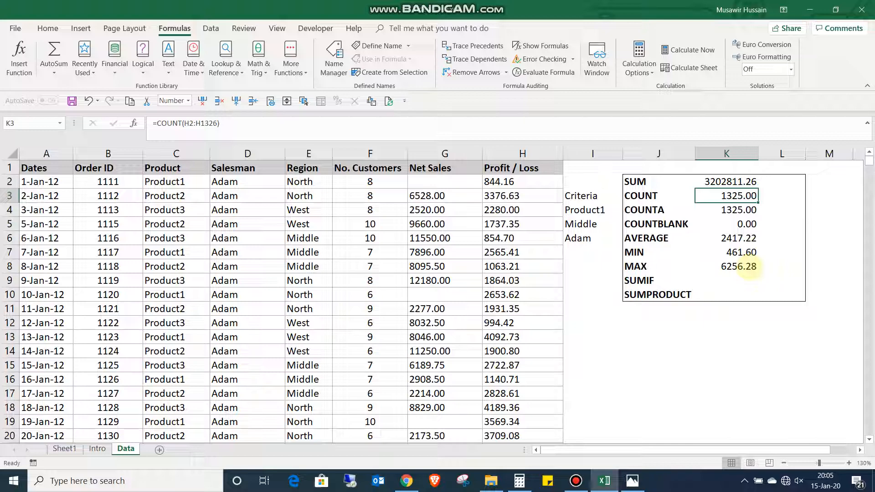
pyautogui.press('Down')
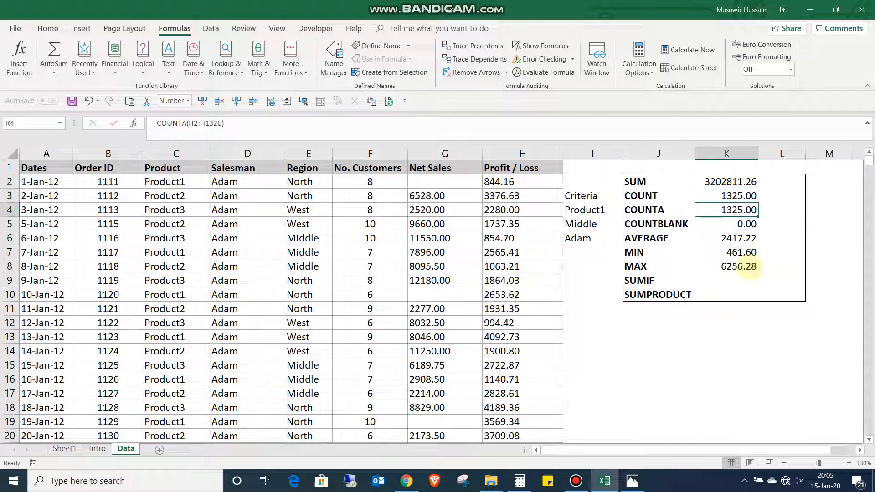
pyautogui.press('Up')
pyautogui.press('Up')
# - Look over the function labels of the summary table from SUM down to SUMIF in column J
pyautogui.press('Left')
pyautogui.press('Left')
pyautogui.press('Right')
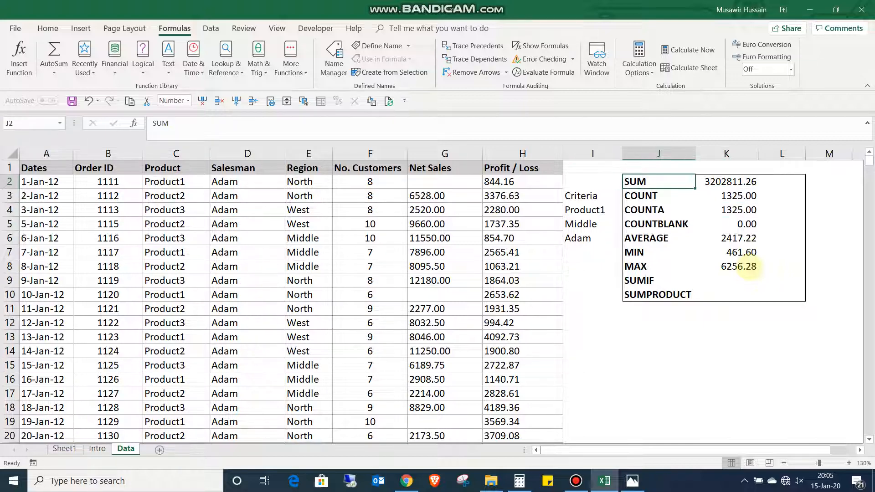
pyautogui.press('Right')
pyautogui.press('Left')
pyautogui.hotkey('shift', 'Down')
pyautogui.hotkey('shift', 'Down')
pyautogui.hotkey('shift', 'Down')
pyautogui.hotkey('shift', 'Down')
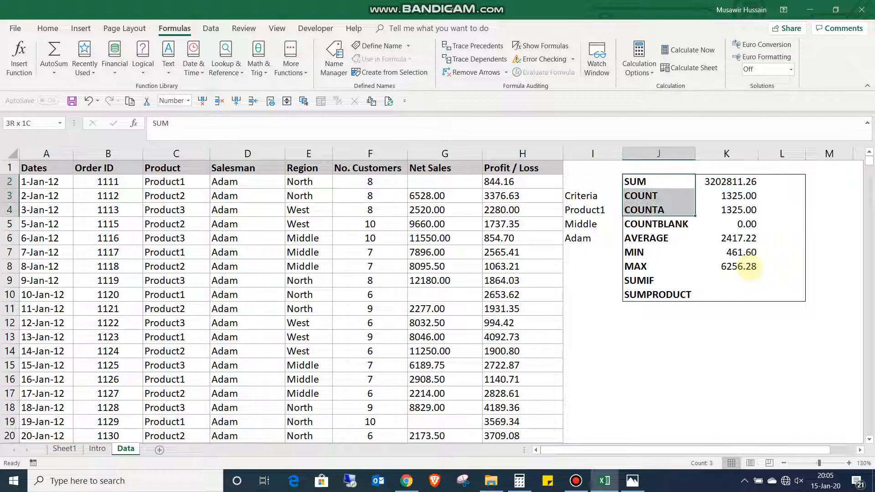
pyautogui.hotkey('shift', 'Down')
pyautogui.hotkey('shift', 'Down')
pyautogui.hotkey('shift', 'Down')
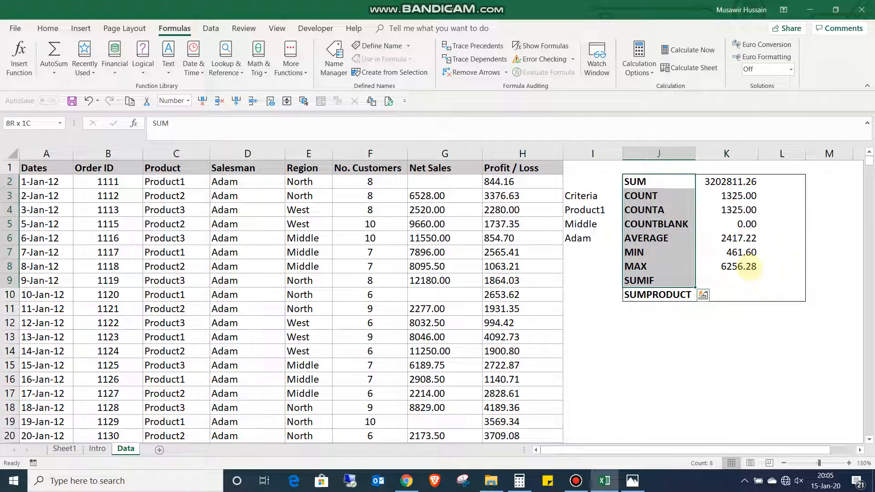
# - Review the SUM formula in cell K2 and the Profit / Loss range H2:H1326 it covers
pyautogui.press('Left')
pyautogui.press('Left')
pyautogui.press('Left')
pyautogui.press('Left')
pyautogui.press('Right')
pyautogui.press('Right')
pyautogui.press('Right')
pyautogui.press('Right')
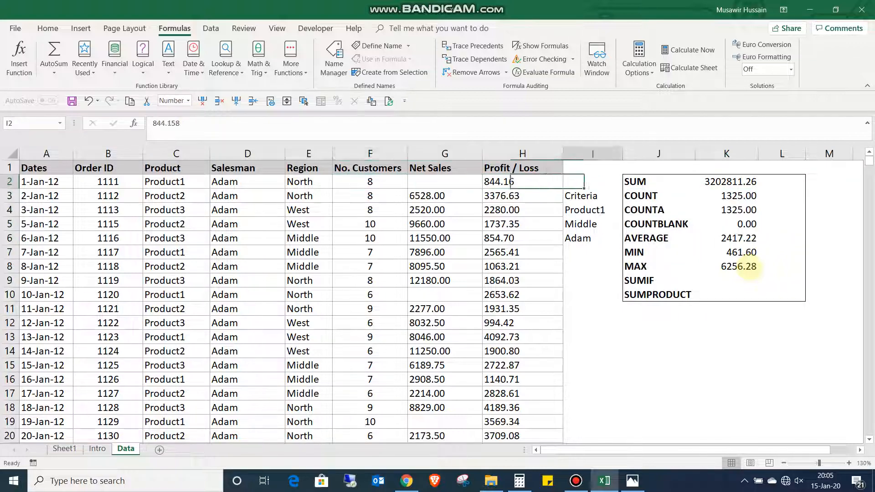
pyautogui.press('Right')
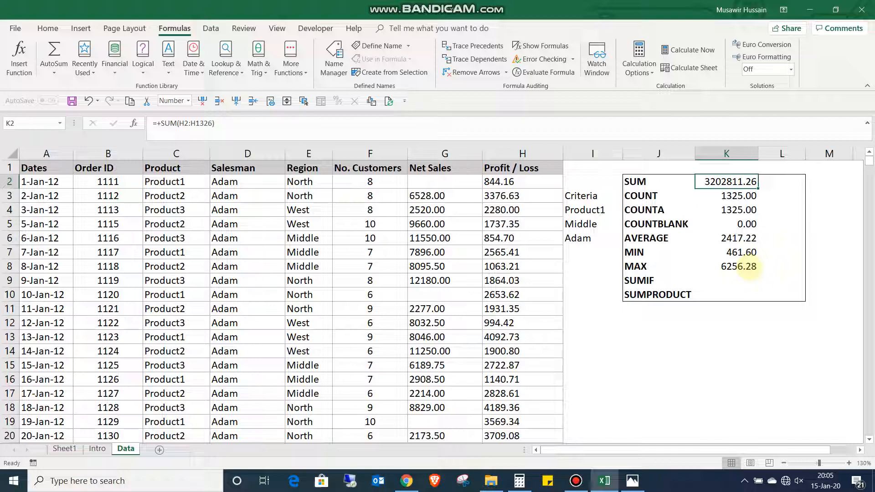
pyautogui.press('Left')
pyautogui.press('Left')
pyautogui.press('Left')
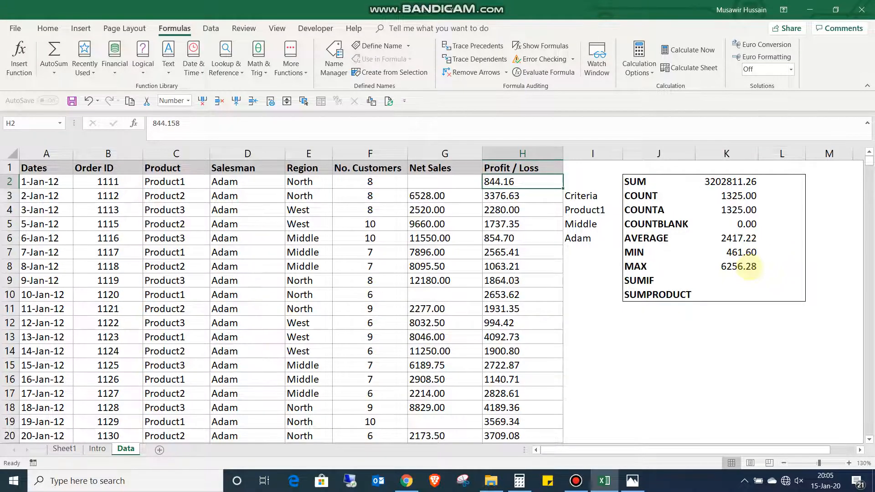
pyautogui.hotkey('ctrl', 'shift', 'Down')
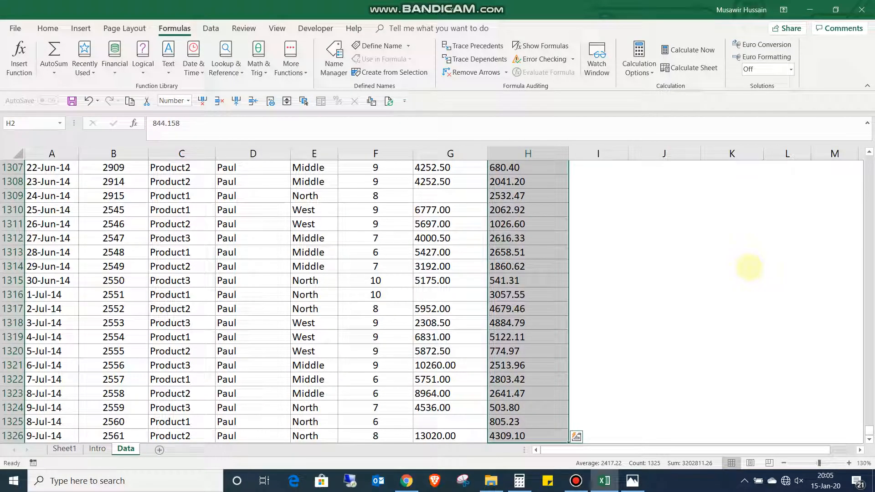
pyautogui.hotkey('ctrl', 'Up')
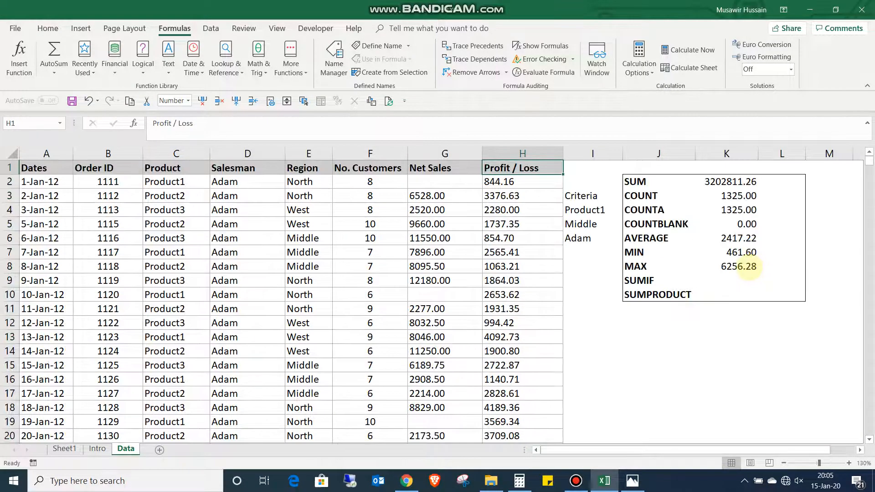
pyautogui.press('Down')
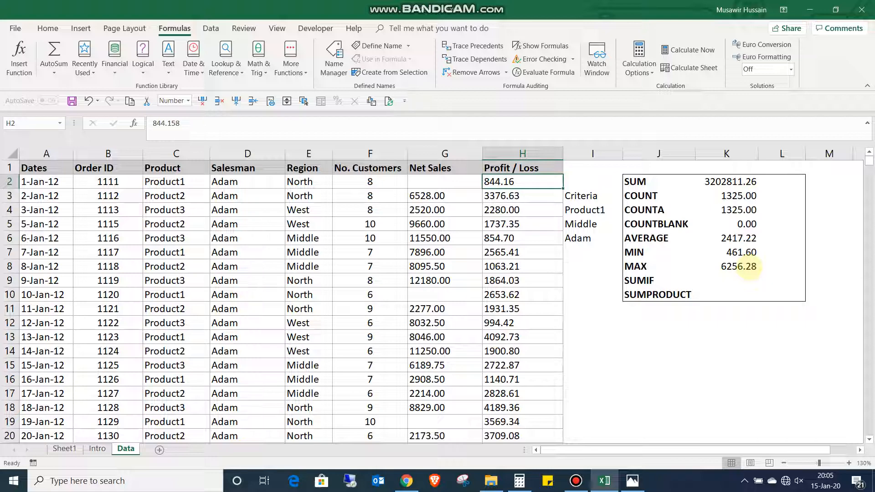
# - Look through the Net Sales column for blank cells
pyautogui.press('Left')
pyautogui.press('Down')
pyautogui.press('Down')
pyautogui.press('Down')
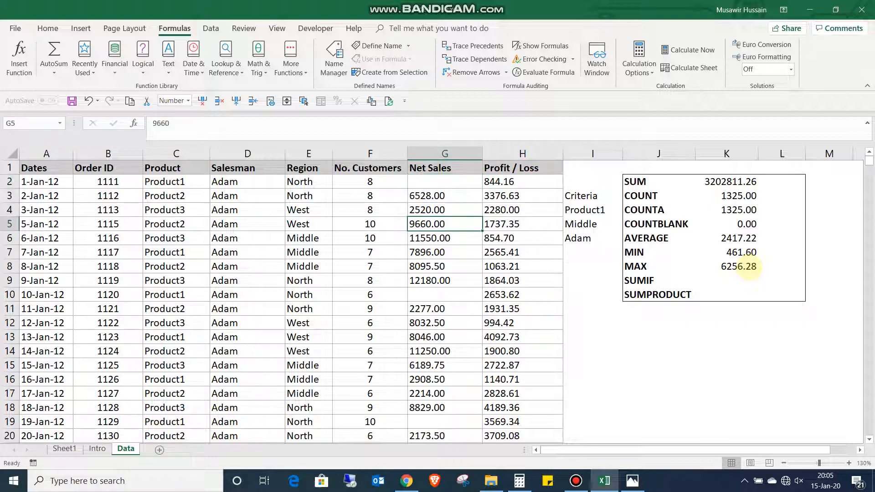
pyautogui.press('Up')
pyautogui.press('Up')
pyautogui.press('Down')
pyautogui.press('Down')
pyautogui.hotkey('ctrl', 'Down')
pyautogui.press('Down')
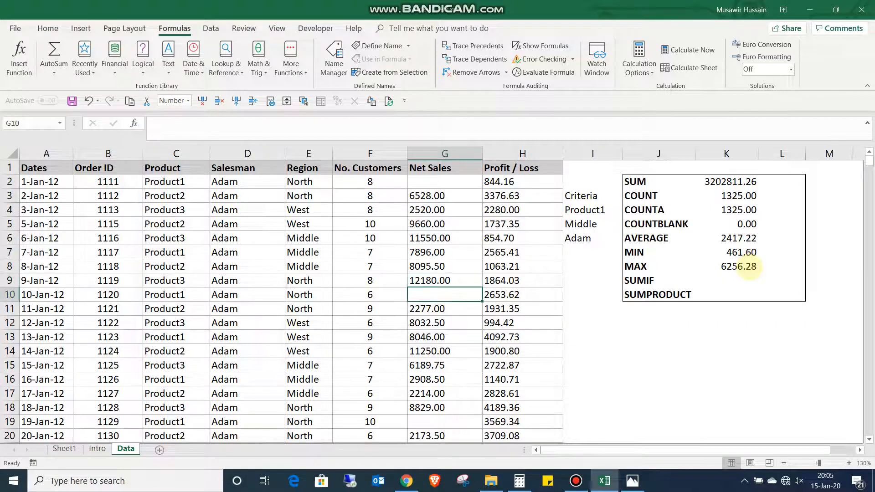
pyautogui.press('Down')
pyautogui.press('Down')
pyautogui.press('Down')
pyautogui.press('Down')
pyautogui.press('Down')
pyautogui.press('Down')
pyautogui.press('Down')
pyautogui.press('Down')
pyautogui.press('Down')
pyautogui.press('Down')
pyautogui.press('Down')
pyautogui.press('Down')
pyautogui.press('Down')
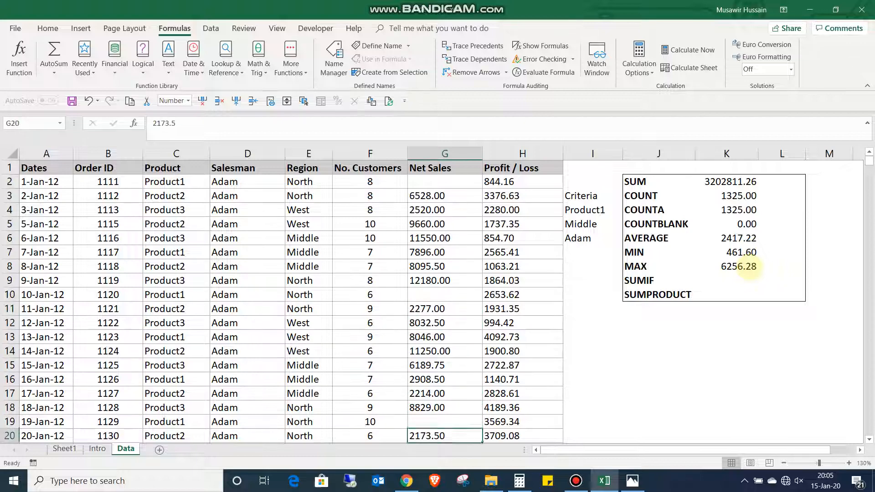
pyautogui.press('Down')
pyautogui.press('Down')
pyautogui.press('Down')
pyautogui.press('Down')
pyautogui.press('Down')
pyautogui.press('Down')
pyautogui.press('Down')
pyautogui.press('Down')
pyautogui.press('Down')
pyautogui.press('Down')
pyautogui.press('Down')
pyautogui.press('Down')
pyautogui.press('Down')
pyautogui.press('Down')
pyautogui.press('Down')
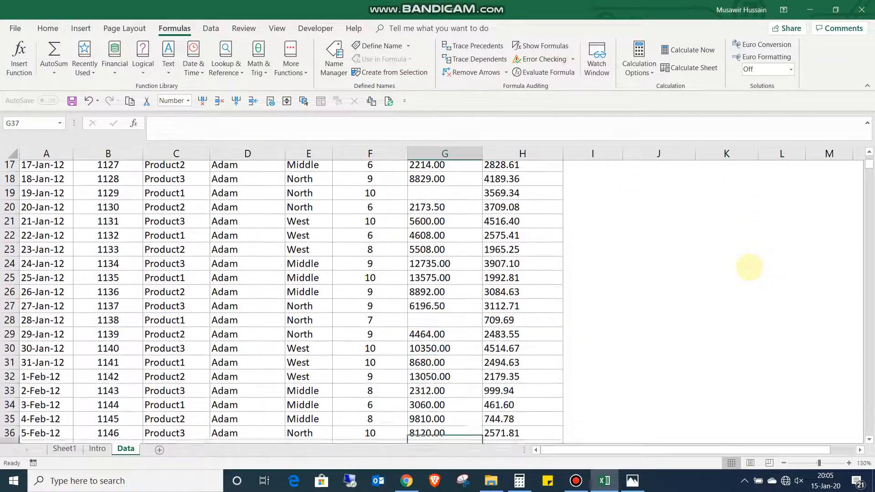
pyautogui.press('Down')
pyautogui.press('Down')
pyautogui.press('Up')
pyautogui.press('Up')
pyautogui.press('Up')
pyautogui.press('Up')
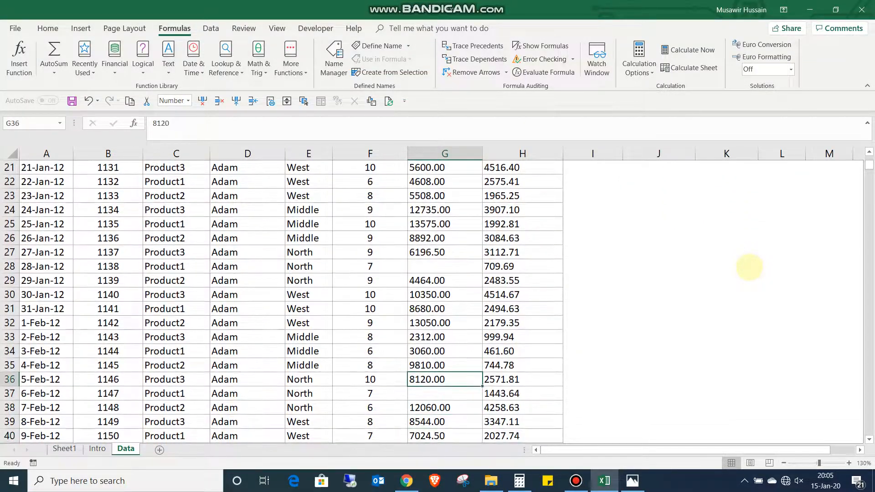
pyautogui.press('Up')
pyautogui.press('Up')
pyautogui.press('Up')
pyautogui.press('Up')
pyautogui.press('Up')
pyautogui.press('Up')
pyautogui.press('Up')
pyautogui.press('Up')
pyautogui.press('Up')
pyautogui.press('Up')
pyautogui.press('Up')
pyautogui.press('Up')
pyautogui.press('Up')
pyautogui.press('Up')
pyautogui.press('Up')
pyautogui.press('Up')
pyautogui.press('Up')
pyautogui.press('Up')
pyautogui.press('Up')
pyautogui.press('Up')
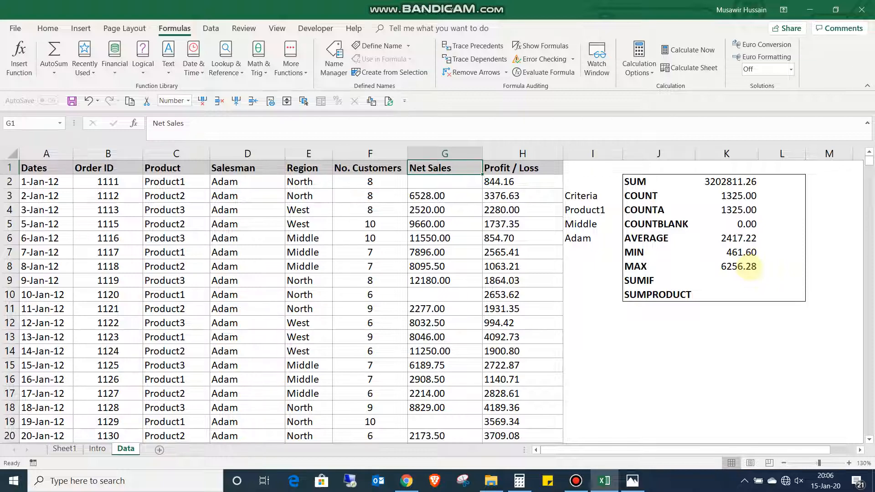
pyautogui.press('Right')
pyautogui.press('Right')
pyautogui.press('Right')
pyautogui.press('Right')
pyautogui.press('Right')
pyautogui.press('Right')
pyautogui.press('Right')
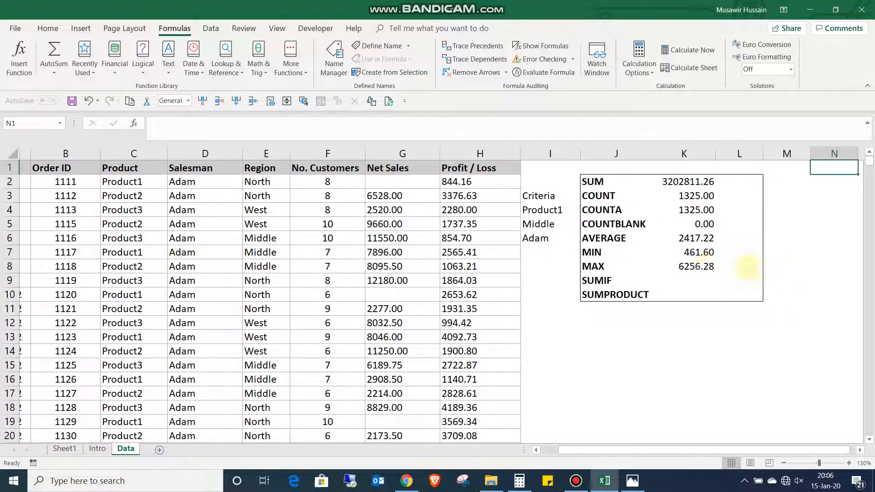
pyautogui.press('Left')
pyautogui.press('Left')
pyautogui.press('Down')
pyautogui.press('Down')
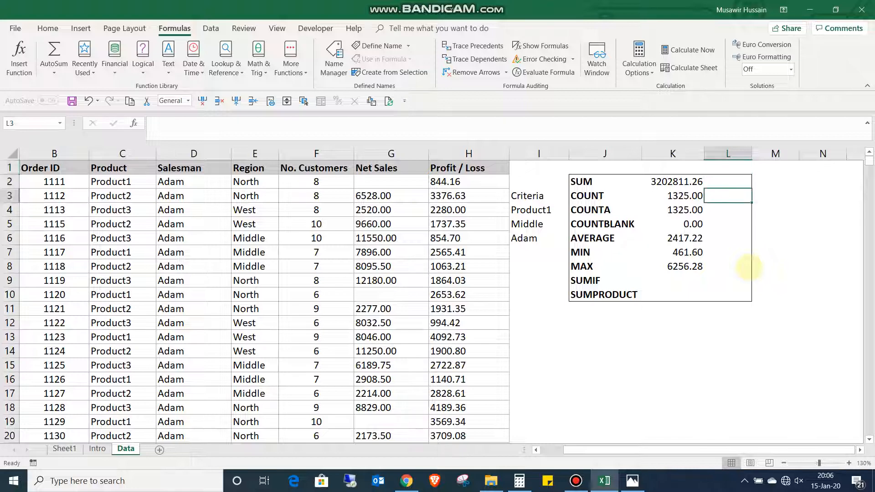
pyautogui.write('+')
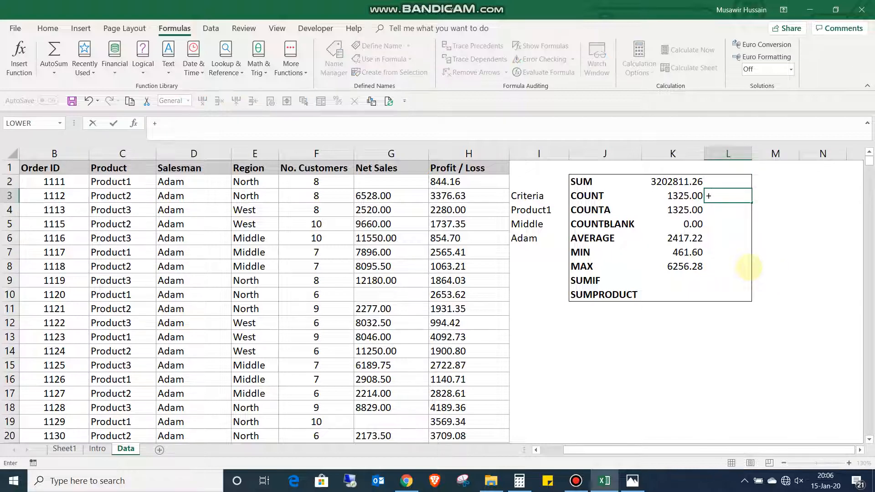
pyautogui.write('count')
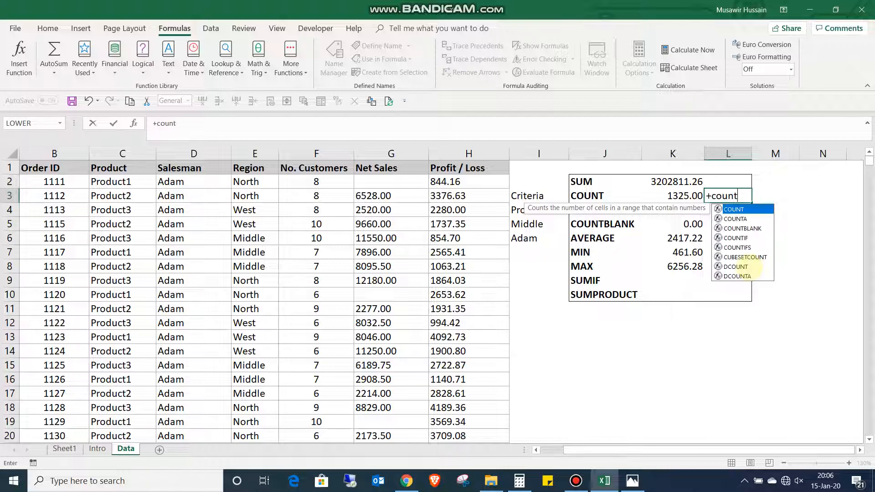
pyautogui.press('Tab')
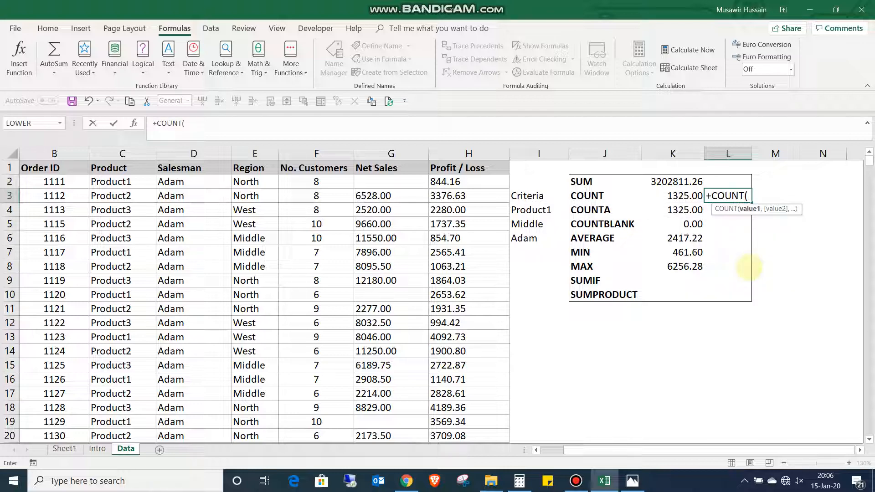
pyautogui.press('Left')
pyautogui.press('Left')
pyautogui.press('Left')
pyautogui.press('Left')
pyautogui.press('Left')
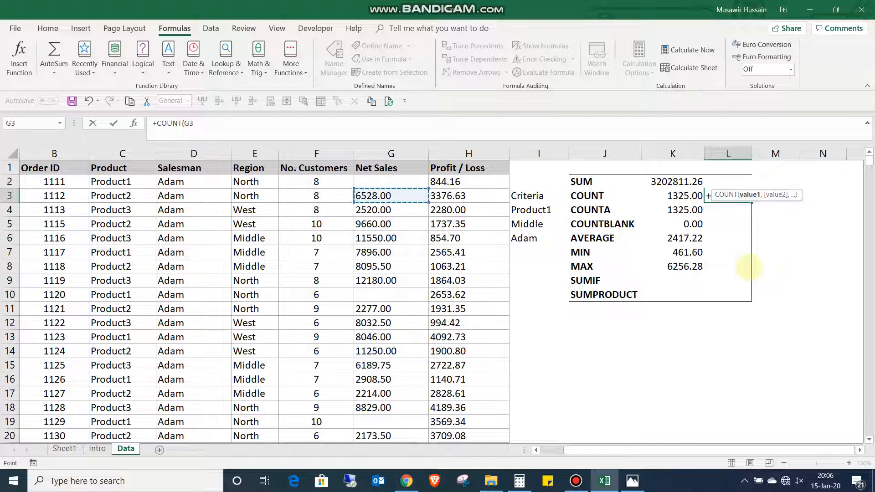
pyautogui.press('Up')
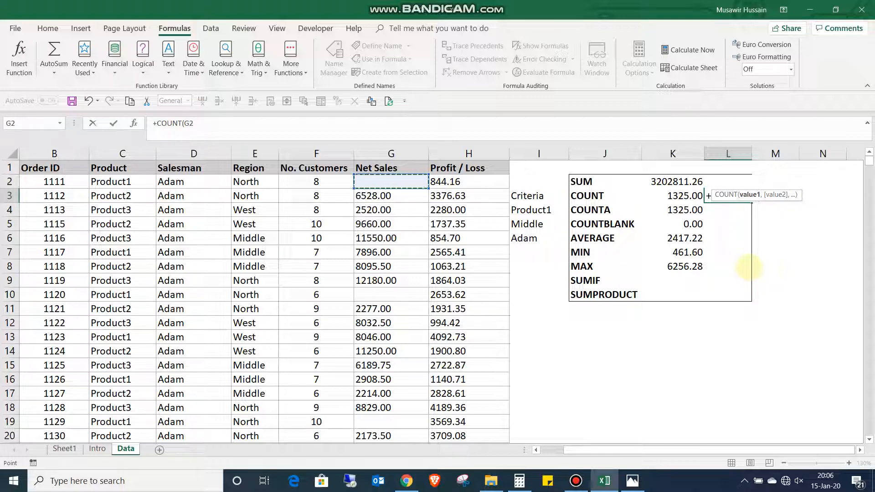
pyautogui.hotkey('shift', 'Down')
pyautogui.hotkey('shift', 'Down')
pyautogui.hotkey('shift', 'Down')
pyautogui.hotkey('shift', 'Down')
pyautogui.hotkey('shift', 'Down')
pyautogui.hotkey('shift', 'Down')
pyautogui.hotkey('shift', 'Down')
pyautogui.hotkey('shift', 'Down')
pyautogui.hotkey('shift', 'Down')
pyautogui.hotkey('shift', 'Down')
pyautogui.hotkey('shift', 'Down')
pyautogui.hotkey('shift', 'Down')
pyautogui.hotkey('shift', 'Down')
pyautogui.hotkey('shift', 'Down')
pyautogui.hotkey('shift', 'Down')
pyautogui.hotkey('shift', 'Down')
pyautogui.hotkey('shift', 'Down')
pyautogui.hotkey('shift', 'Down')
pyautogui.hotkey('shift', 'Down')
pyautogui.hotkey('shift', 'Down')
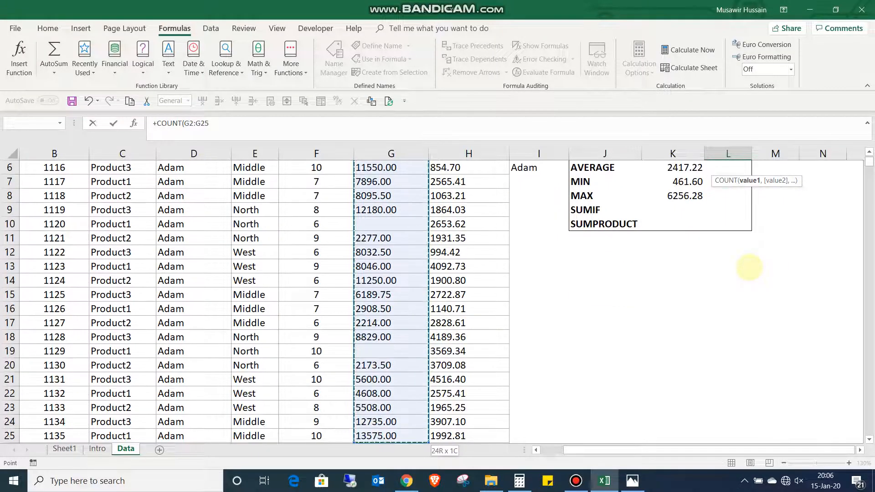
pyautogui.hotkey('shift', 'Down')
pyautogui.hotkey('shift', 'Down')
pyautogui.hotkey('shift', 'Down')
pyautogui.hotkey('shift', 'Down')
pyautogui.hotkey('shift', 'Down')
pyautogui.hotkey('shift', 'Down')
pyautogui.hotkey('shift', 'Down')
pyautogui.hotkey('shift', 'Down')
pyautogui.hotkey('shift', 'Down')
pyautogui.hotkey('shift', 'Down')
pyautogui.hotkey('shift', 'Down')
pyautogui.hotkey('shift', 'Down')
pyautogui.hotkey('shift', 'Down')
pyautogui.hotkey('shift', 'Down')
pyautogui.hotkey('shift', 'Down')
pyautogui.hotkey('shift', 'Down')
pyautogui.hotkey('shift', 'Down')
pyautogui.hotkey('shift', 'Down')
pyautogui.hotkey('shift', 'Down')
pyautogui.hotkey('shift', 'Down')
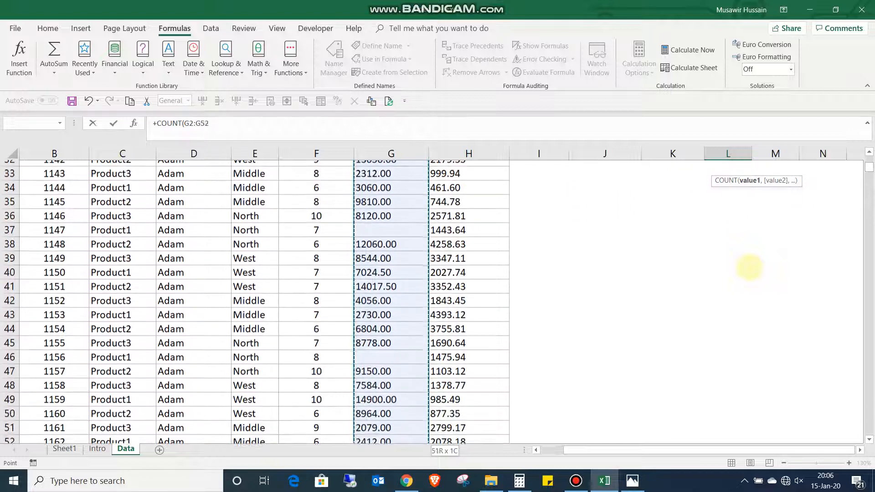
pyautogui.hotkey('shift', 'Down')
pyautogui.hotkey('shift', 'Down')
pyautogui.hotkey('shift', 'Down')
pyautogui.hotkey('shift', 'Down')
pyautogui.hotkey('shift', 'Down')
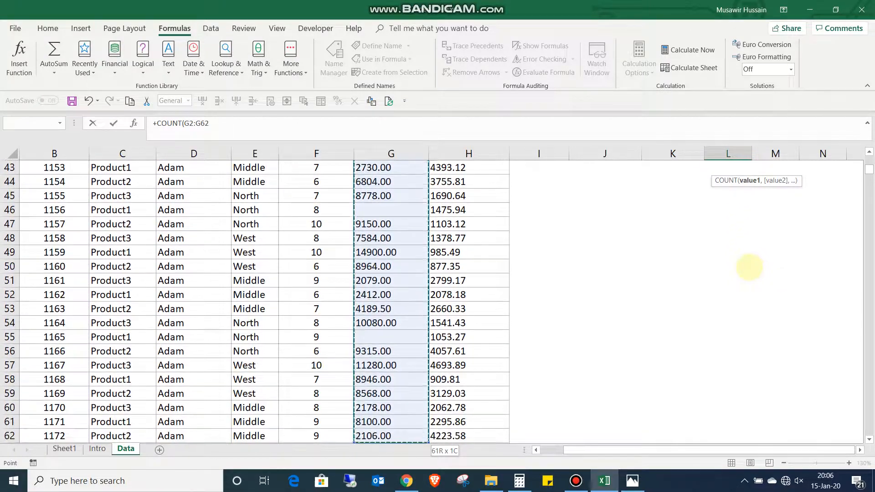
pyautogui.hotkey('shift', 'Down')
pyautogui.hotkey('shift', 'Down')
pyautogui.hotkey('shift', 'Down')
pyautogui.hotkey('shift', 'Down')
pyautogui.hotkey('shift', 'Down')
pyautogui.hotkey('shift', 'Down')
pyautogui.hotkey('shift', 'Down')
pyautogui.hotkey('shift', 'Down')
pyautogui.hotkey('shift', 'Down')
pyautogui.hotkey('shift', 'Down')
pyautogui.hotkey('shift', 'Down')
pyautogui.hotkey('shift', 'Down')
pyautogui.hotkey('shift', 'Down')
pyautogui.hotkey('shift', 'Down')
pyautogui.hotkey('shift', 'Down')
pyautogui.hotkey('shift', 'Down')
pyautogui.hotkey('shift', 'Down')
pyautogui.hotkey('shift', 'Down')
pyautogui.hotkey('shift', 'Down')
pyautogui.hotkey('shift', 'Down')
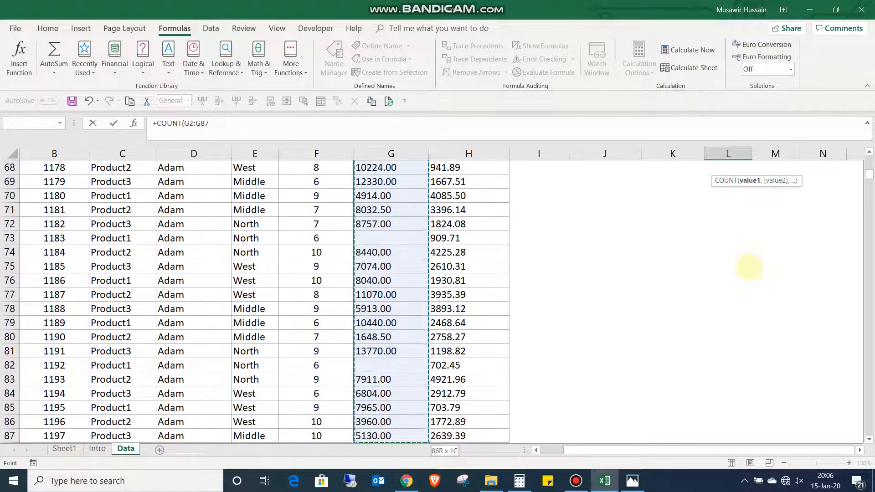
pyautogui.hotkey('shift', 'Down')
pyautogui.hotkey('shift', 'Down')
pyautogui.hotkey('shift', 'Down')
pyautogui.hotkey('shift', 'Down')
pyautogui.hotkey('shift', 'Down')
pyautogui.hotkey('shift', 'Down')
pyautogui.hotkey('shift', 'Down')
pyautogui.hotkey('shift', 'Down')
pyautogui.hotkey('shift', 'Down')
pyautogui.hotkey('shift', 'Down')
pyautogui.hotkey('shift', 'Down')
pyautogui.hotkey('shift', 'Down')
pyautogui.hotkey('shift', 'Down')
pyautogui.hotkey('shift', 'Down')
pyautogui.hotkey('shift', 'Down')
pyautogui.hotkey('shift', 'Down')
pyautogui.hotkey('shift', 'Down')
pyautogui.hotkey('shift', 'Down')
pyautogui.hotkey('shift', 'Down')
pyautogui.hotkey('shift', 'Down')
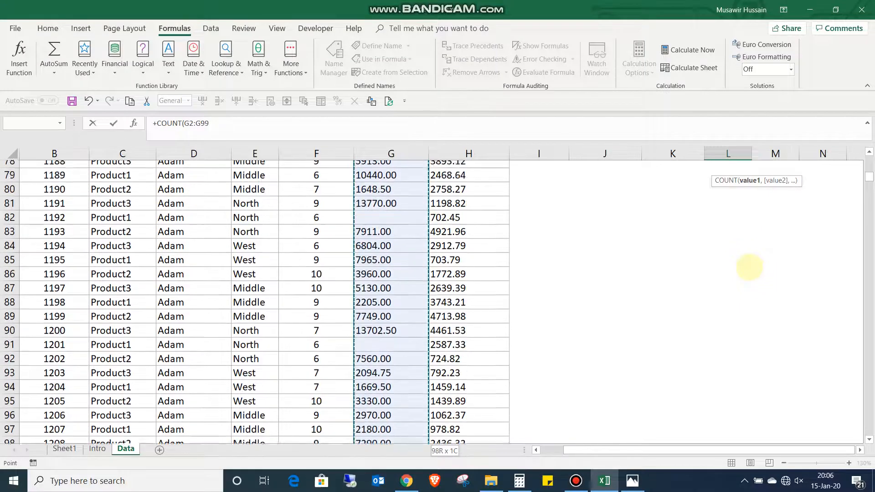
pyautogui.hotkey('shift', 'Down')
pyautogui.hotkey('shift', 'Down')
pyautogui.hotkey('shift', 'Down')
pyautogui.hotkey('shift', 'Down')
pyautogui.hotkey('shift', 'Down')
pyautogui.hotkey('shift', 'Down')
pyautogui.hotkey('shift', 'Down')
pyautogui.hotkey('shift', 'Down')
pyautogui.hotkey('shift', 'Down')
pyautogui.hotkey('shift', 'Down')
pyautogui.hotkey('shift', 'Down')
pyautogui.hotkey('shift', 'Down')
pyautogui.hotkey('shift', 'Down')
pyautogui.hotkey('shift', 'Down')
pyautogui.hotkey('shift', 'Down')
pyautogui.hotkey('shift', 'Down')
pyautogui.hotkey('shift', 'Down')
pyautogui.hotkey('shift', 'Down')
pyautogui.hotkey('shift', 'Down')
pyautogui.hotkey('shift', 'Down')
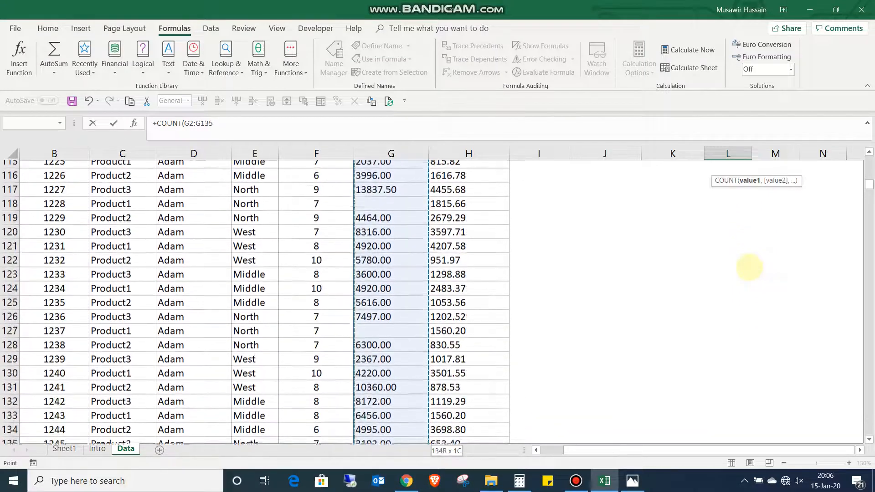
pyautogui.hotkey('shift', 'Down')
pyautogui.hotkey('shift', 'Down')
pyautogui.hotkey('shift', 'Down')
pyautogui.hotkey('shift', 'Down')
pyautogui.hotkey('shift', 'Down')
pyautogui.hotkey('shift', 'Down')
pyautogui.hotkey('shift', 'Down')
pyautogui.hotkey('shift', 'Down')
pyautogui.hotkey('shift', 'Down')
pyautogui.hotkey('shift', 'Down')
pyautogui.hotkey('shift', 'Down')
pyautogui.hotkey('shift', 'Down')
pyautogui.hotkey('shift', 'Down')
pyautogui.hotkey('shift', 'Down')
pyautogui.hotkey('shift', 'Down')
pyautogui.hotkey('shift', 'Down')
pyautogui.hotkey('shift', 'Down')
pyautogui.hotkey('shift', 'Down')
pyautogui.hotkey('shift', 'Down')
pyautogui.hotkey('shift', 'Down')
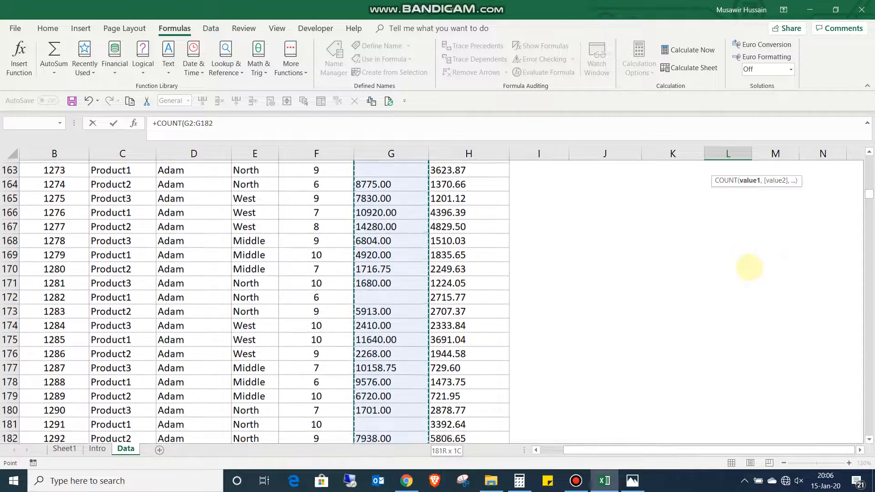
pyautogui.hotkey('shift', 'Down')
pyautogui.hotkey('shift', 'Down')
pyautogui.hotkey('shift', 'Down')
pyautogui.hotkey('shift', 'Down')
pyautogui.hotkey('shift', 'Down')
pyautogui.hotkey('shift', 'Down')
pyautogui.hotkey('shift', 'Down')
pyautogui.hotkey('shift', 'Down')
pyautogui.hotkey('shift', 'Down')
pyautogui.hotkey('shift', 'Down')
pyautogui.hotkey('shift', 'Down')
pyautogui.hotkey('shift', 'Down')
pyautogui.hotkey('shift', 'Down')
pyautogui.hotkey('shift', 'Down')
pyautogui.hotkey('shift', 'Down')
pyautogui.hotkey('shift', 'Down')
pyautogui.hotkey('shift', 'Down')
pyautogui.hotkey('shift', 'Down')
pyautogui.hotkey('shift', 'Down')
pyautogui.hotkey('shift', 'Down')
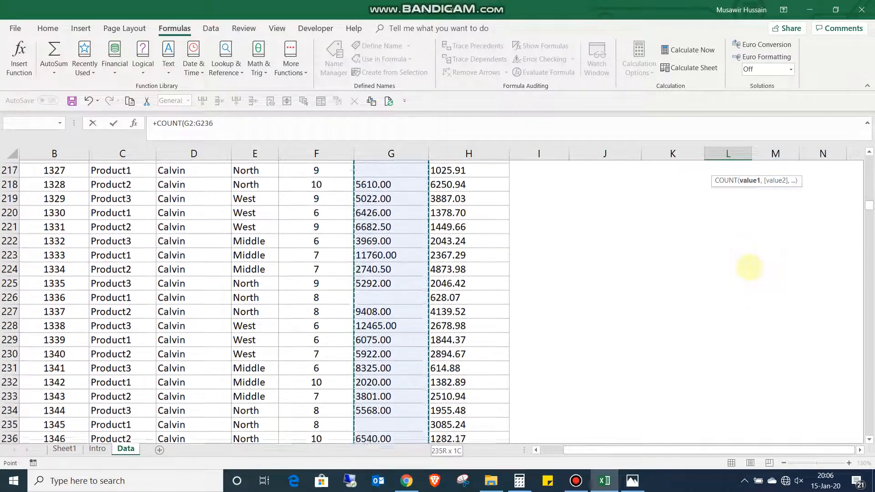
pyautogui.write(')')
pyautogui.press('Return')
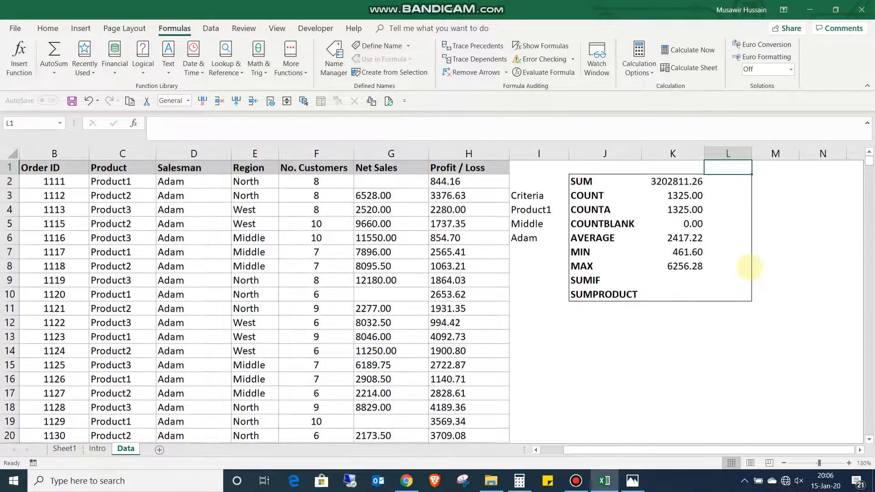
# - Create named ranges for the data table's columns, Dates to Profit / Loss, using only the top row for the names
pyautogui.press('Down')
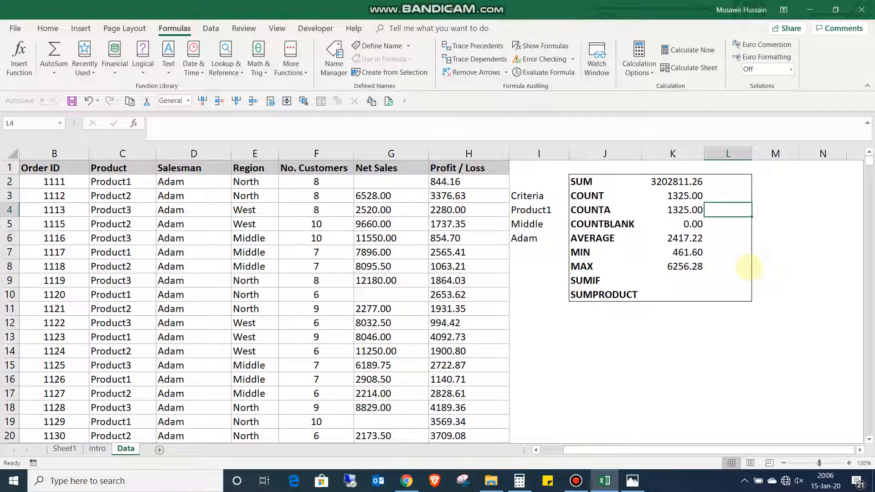
pyautogui.press('Left')
pyautogui.press('Left')
pyautogui.press('Left')
pyautogui.press('Left')
pyautogui.press('Left')
pyautogui.press('Left')
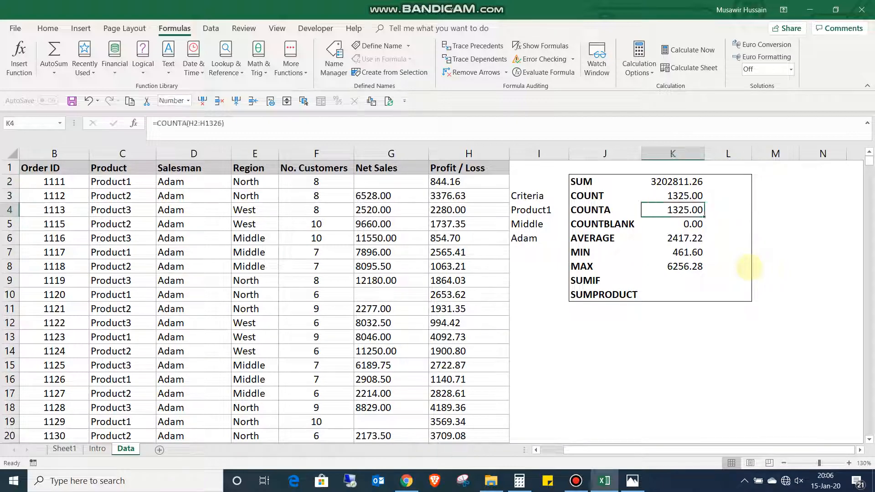
pyautogui.press('Left')
pyautogui.press('Left')
pyautogui.press('Left')
pyautogui.press('Left')
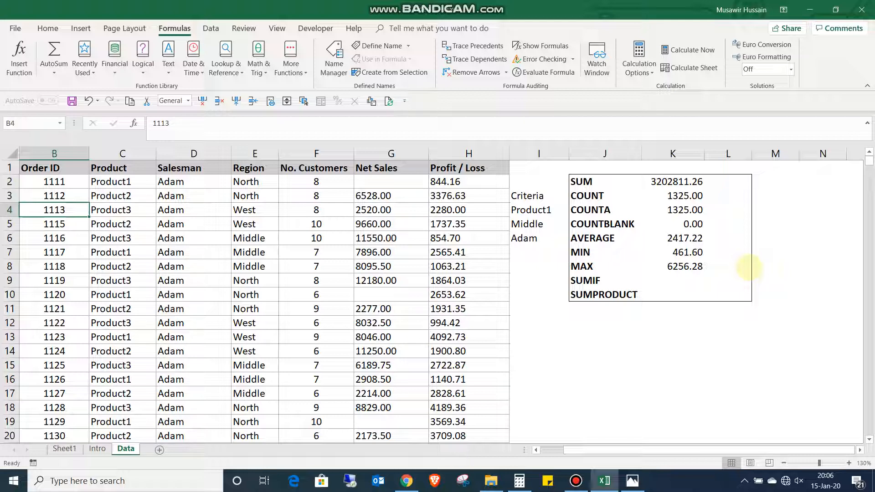
pyautogui.press('Up')
pyautogui.press('Up')
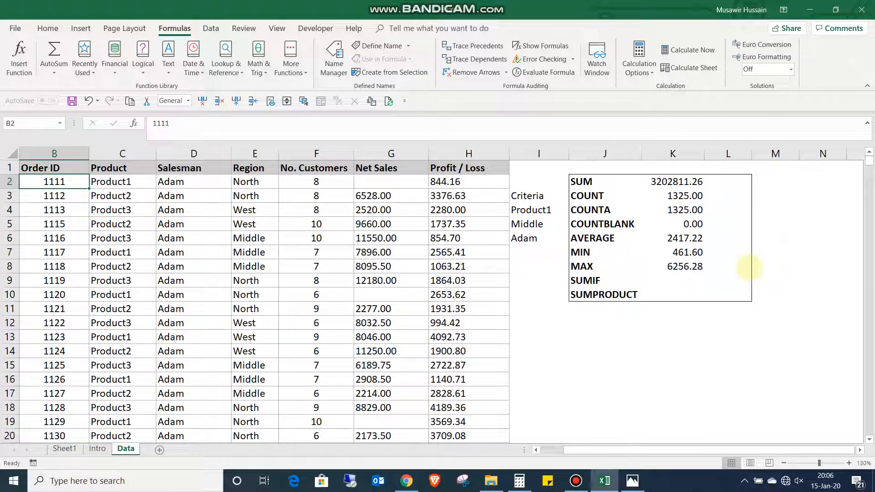
pyautogui.hotkey('ctrl', 'a')
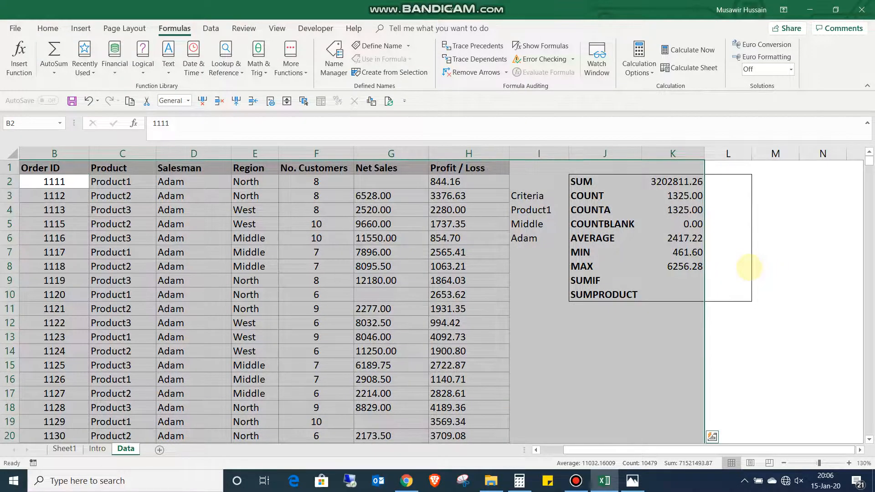
pyautogui.press('Left')
pyautogui.hotkey('ctrl', 'a')
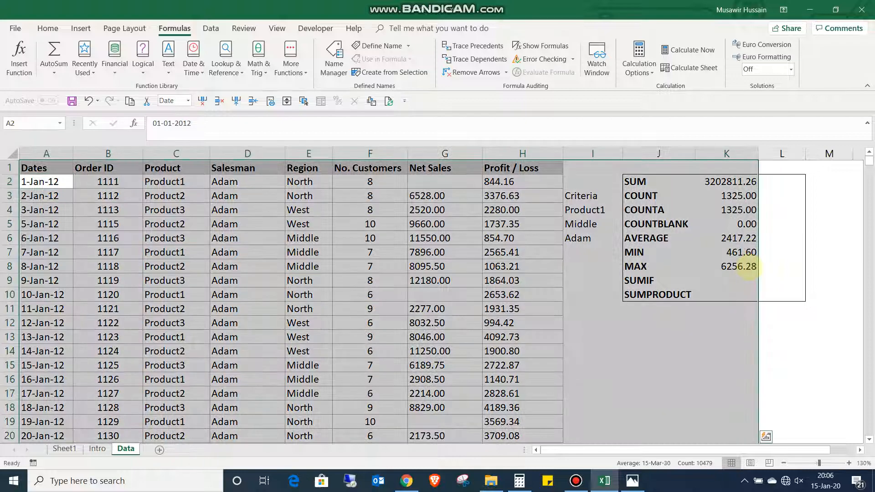
pyautogui.hotkey('shift', 'Left')
pyautogui.hotkey('shift', 'Left')
pyautogui.hotkey('shift', 'Left')
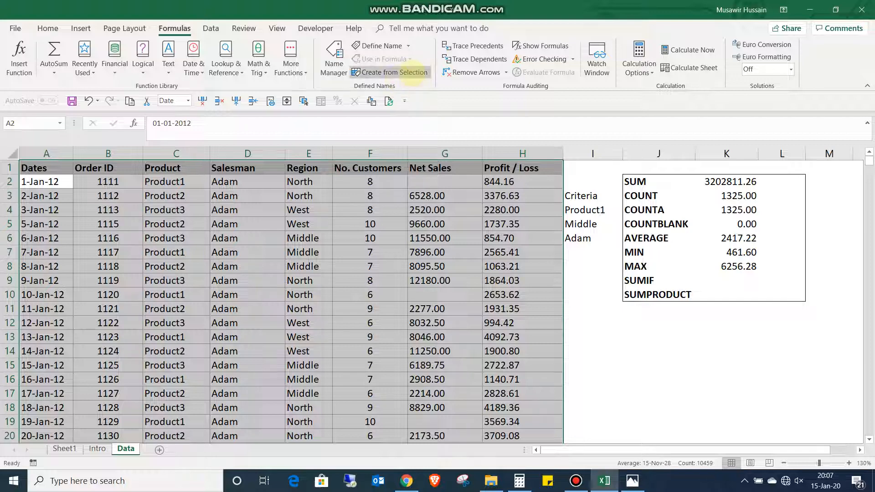
pyautogui.click(407, 73)
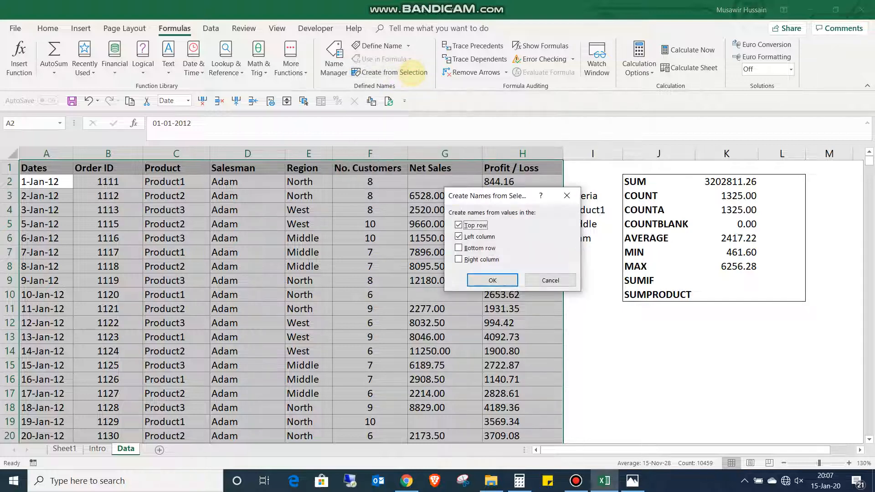
pyautogui.click(458, 237)
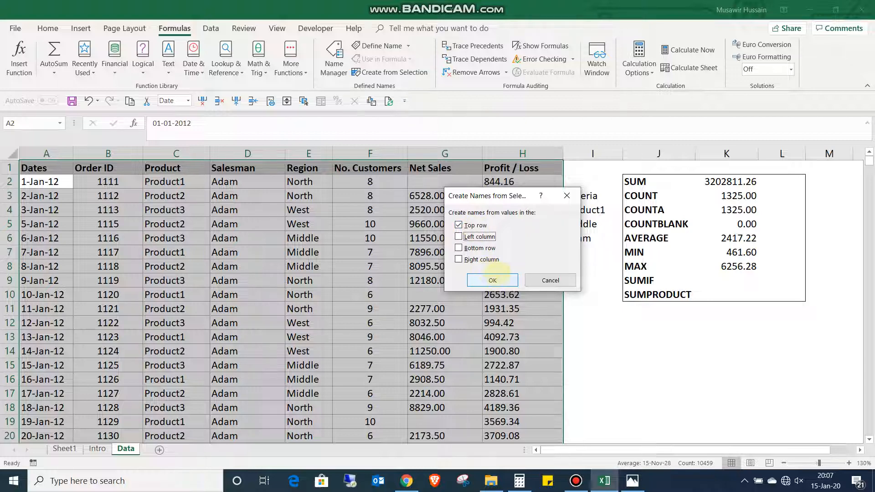
pyautogui.click(493, 278)
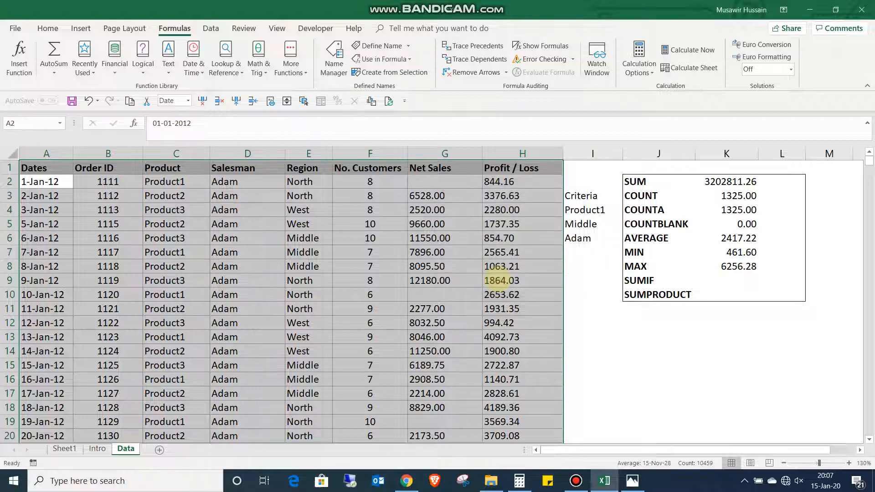
# - Enter the formula +COUNT(Net_Sales) in cell L3, beside the COUNT row of the summary table
pyautogui.click(726, 280)
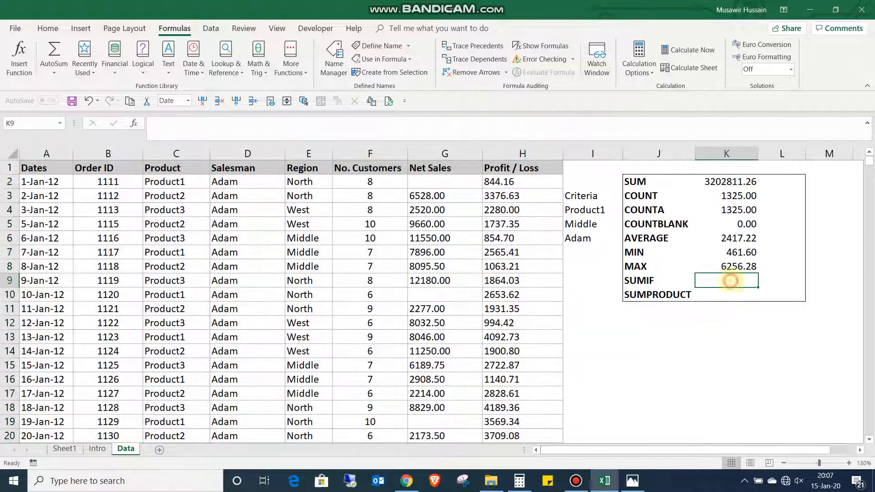
pyautogui.click(783, 197)
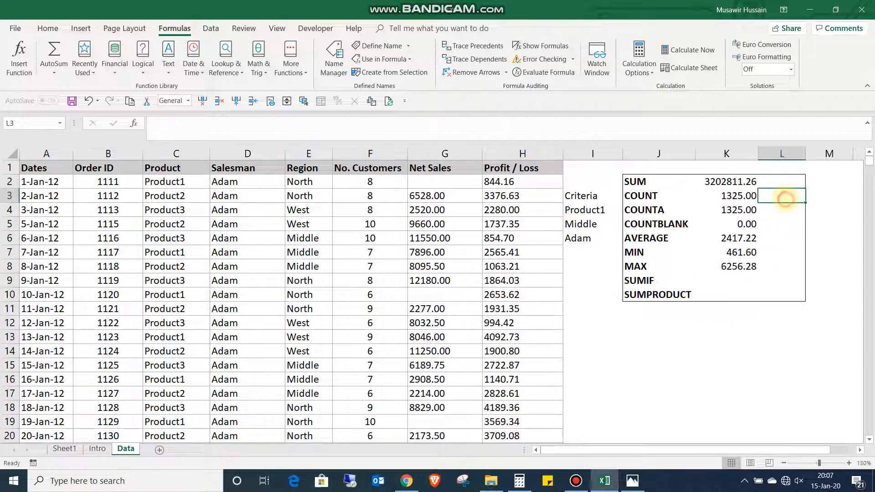
pyautogui.write('+')
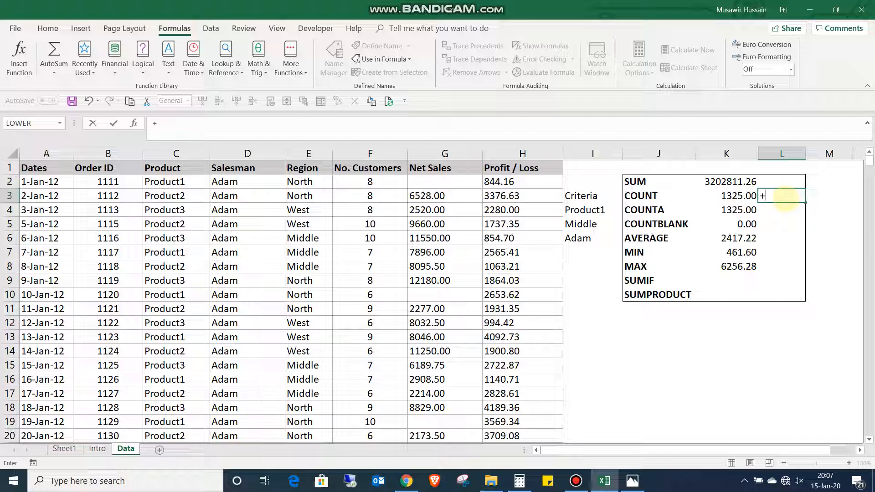
pyautogui.write('count')
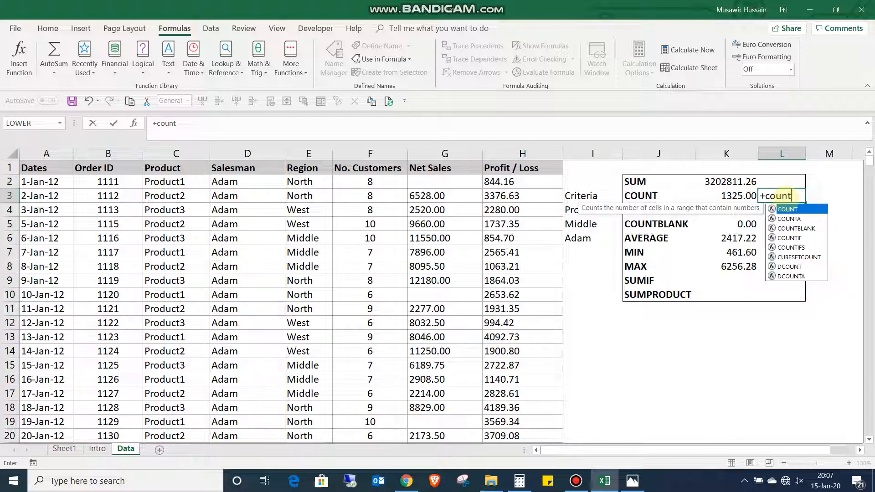
pyautogui.press('Tab')
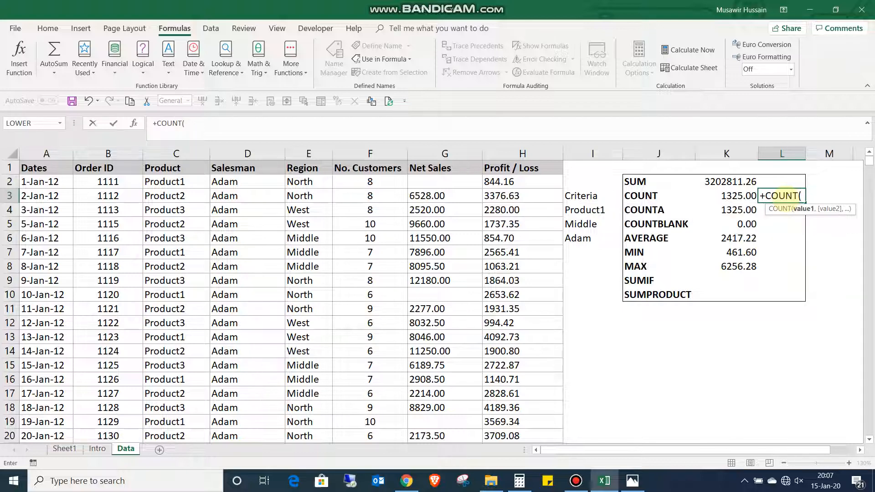
pyautogui.write('net')
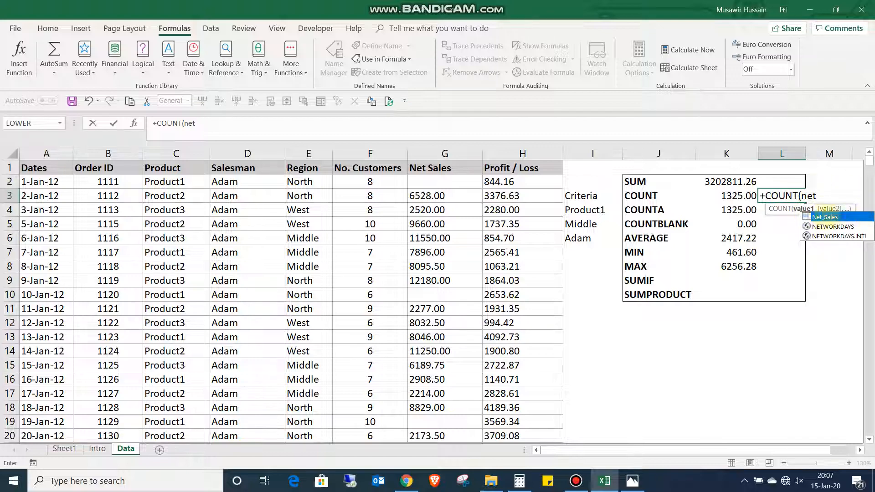
pyautogui.doubleClick(824, 217)
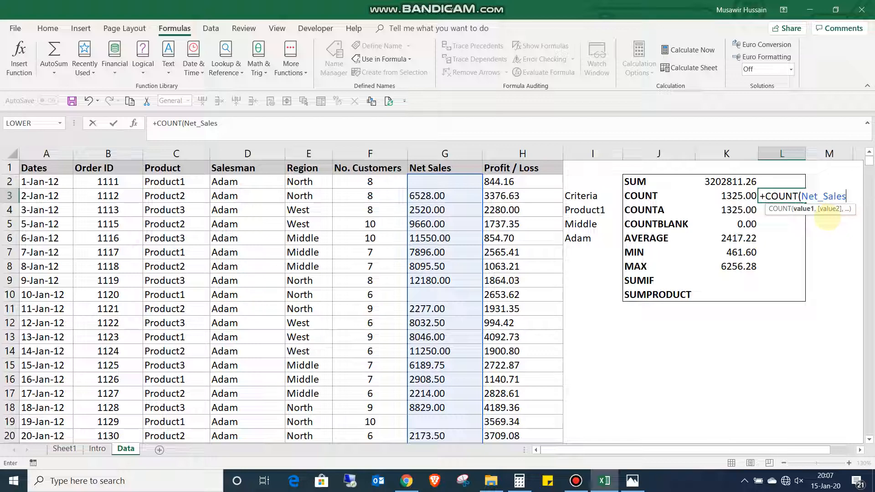
pyautogui.write(')')
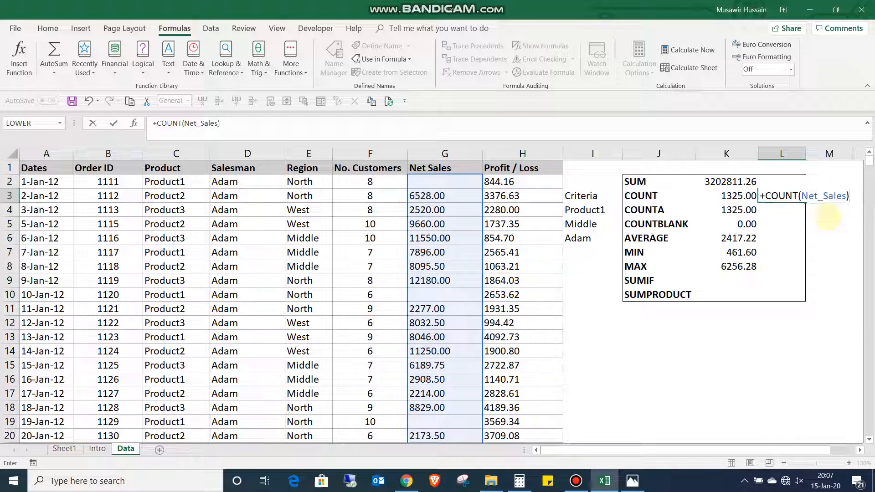
pyautogui.press('Return')
pyautogui.press('F2')
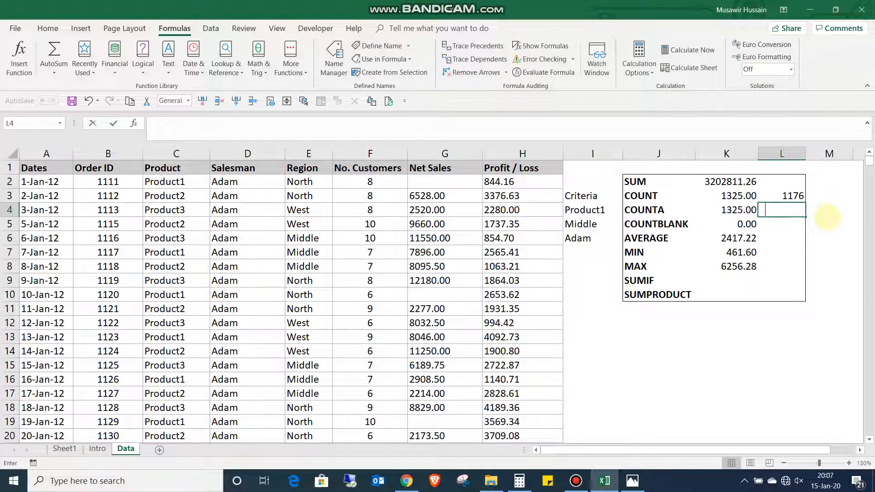
# - Enter the formula =COUNTA(Net_Sales) in cell L4, beside the COUNTA row of the summary table
pyautogui.write('=counta')
pyautogui.press('Tab')
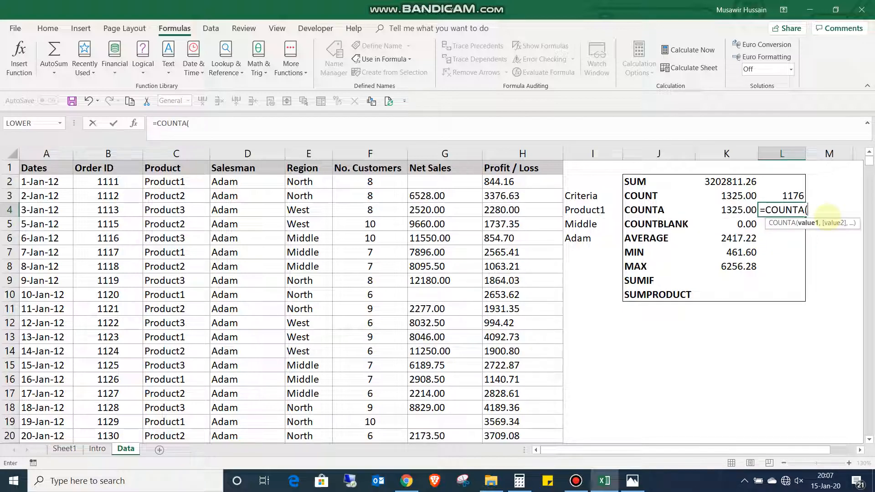
pyautogui.write('net')
pyautogui.press('Tab')
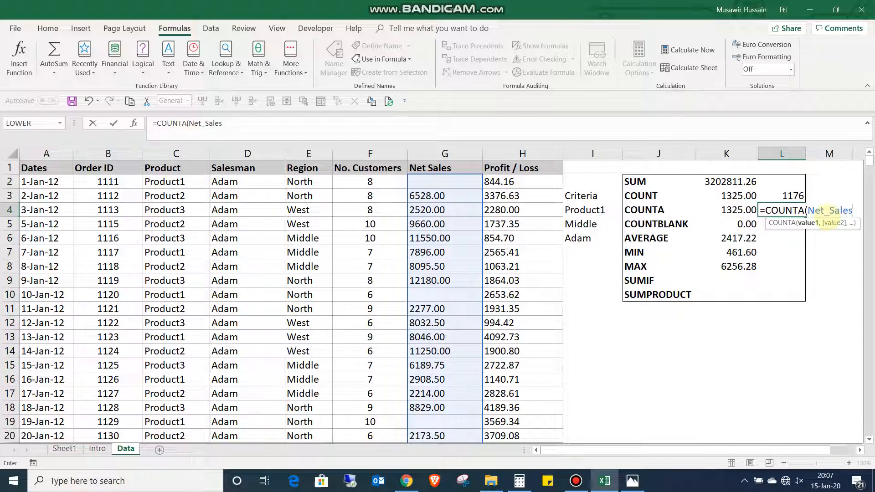
pyautogui.press('Return')
# - Enter the formula =COUNTBLANK(Net_Sales) in cell L5, beside the COUNTBLANK row
pyautogui.write('=countbl')
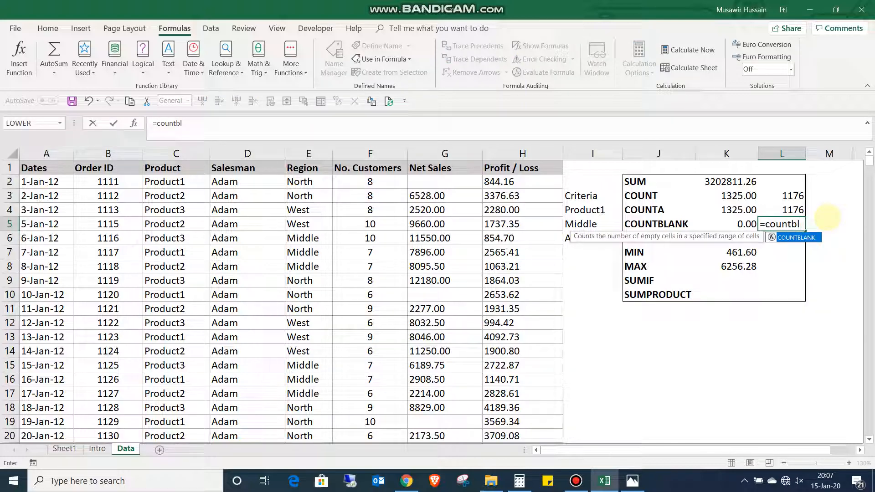
pyautogui.press('Tab')
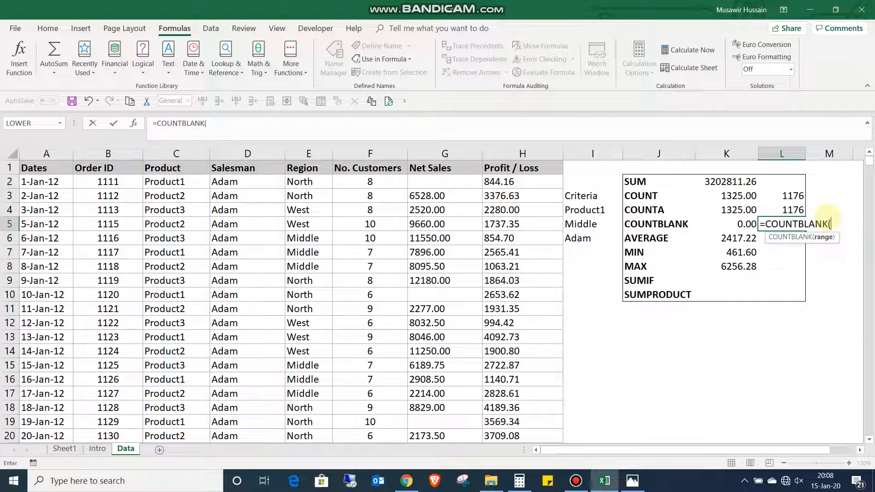
pyautogui.write('Net_Sales')
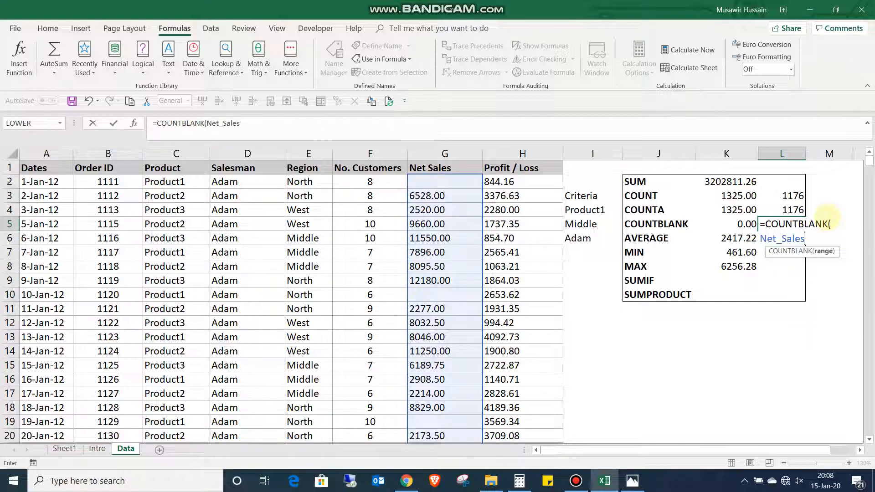
pyautogui.press('Return')
# - Enter the formula =AVERAGE(Net_Sales) in cell L6, beside the AVERAGE row
pyautogui.write('=averag')
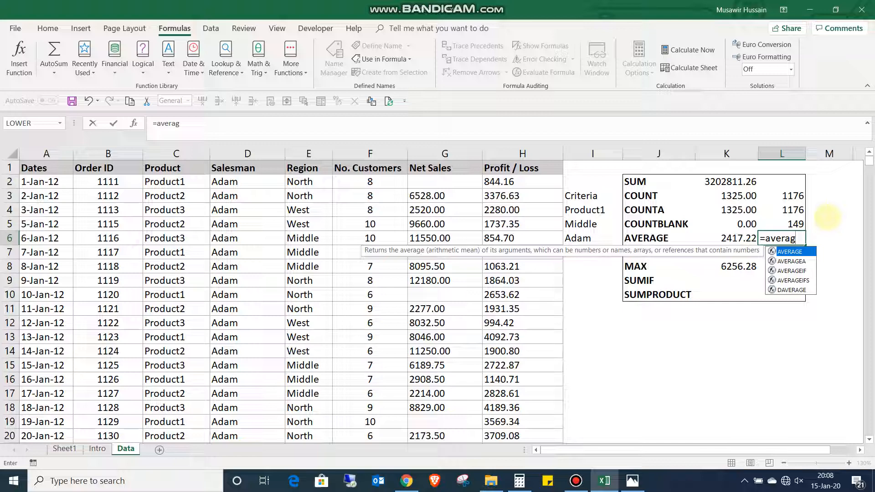
pyautogui.press('Tab')
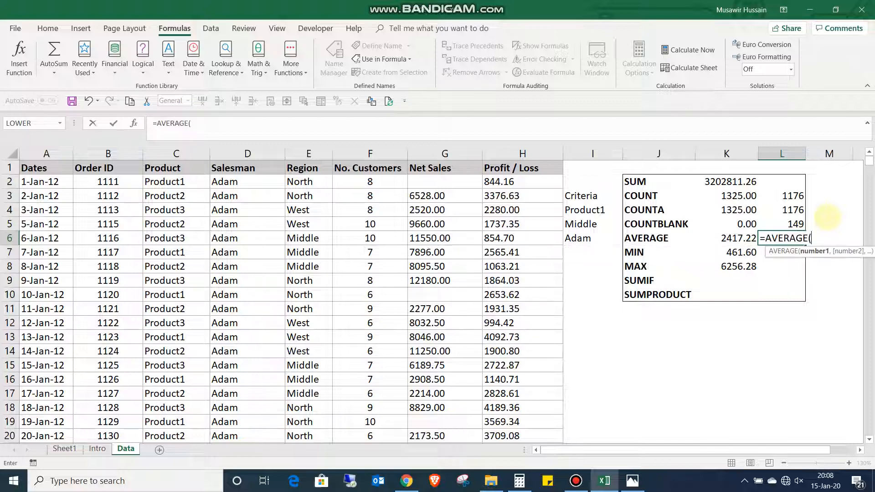
pyautogui.write('net')
pyautogui.press('Tab')
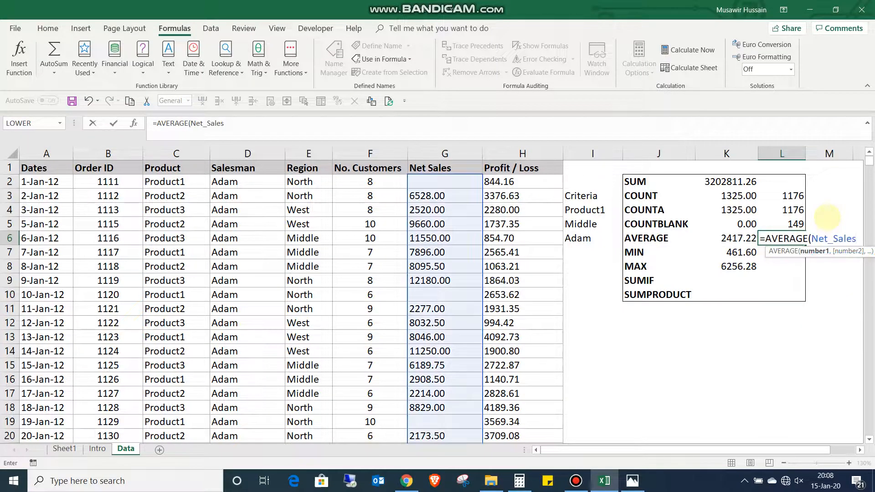
pyautogui.press('Return')
# - Enter the formula =MIN(Net_Sales) in cell L7, beside the MIN row
pyautogui.write('=min')
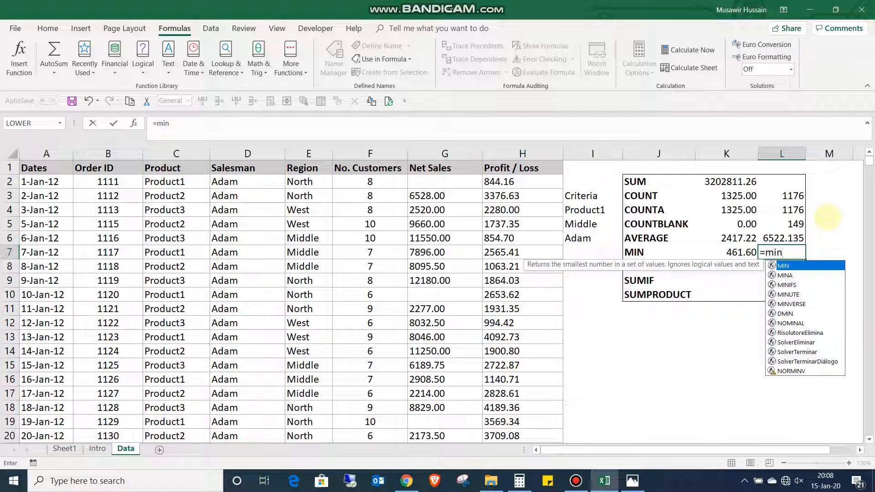
pyautogui.press('Tab')
pyautogui.write('net')
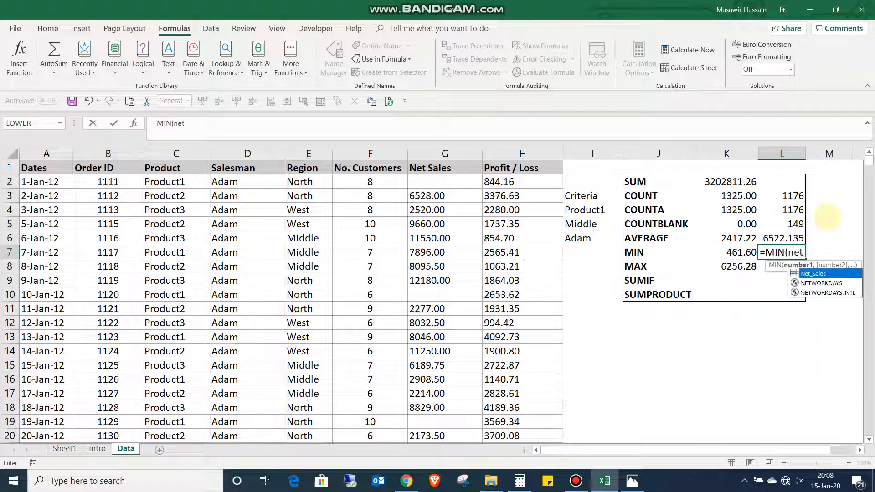
pyautogui.press('Tab')
pyautogui.press('Return')
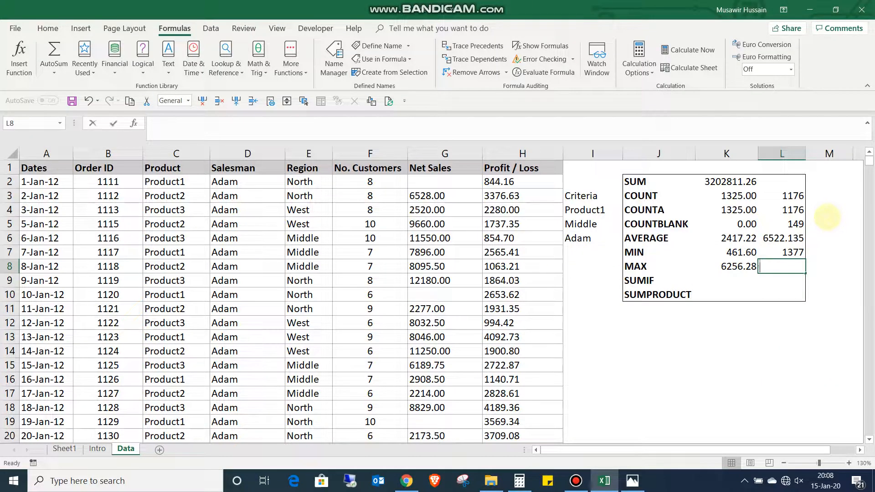
# - Enter the formula =MAX(Net_Sales) in cell L8, beside the MAX row
pyautogui.write('=max')
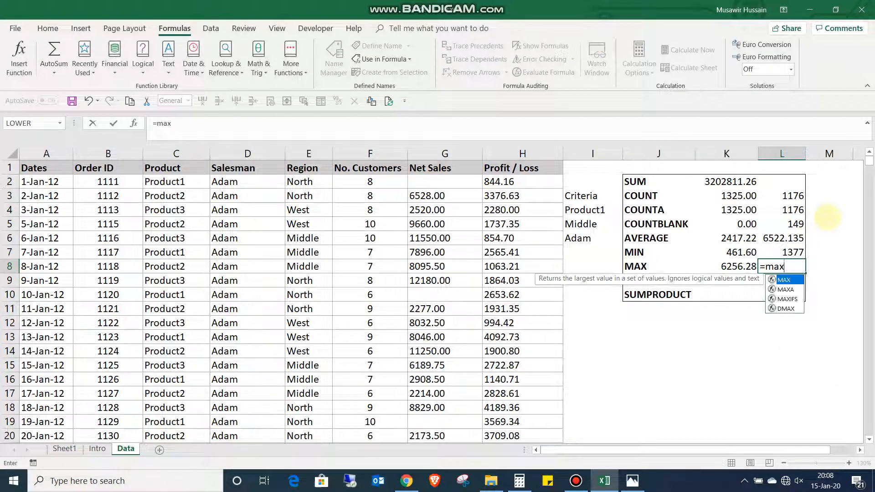
pyautogui.press('Tab')
pyautogui.write('net')
pyautogui.press('Tab')
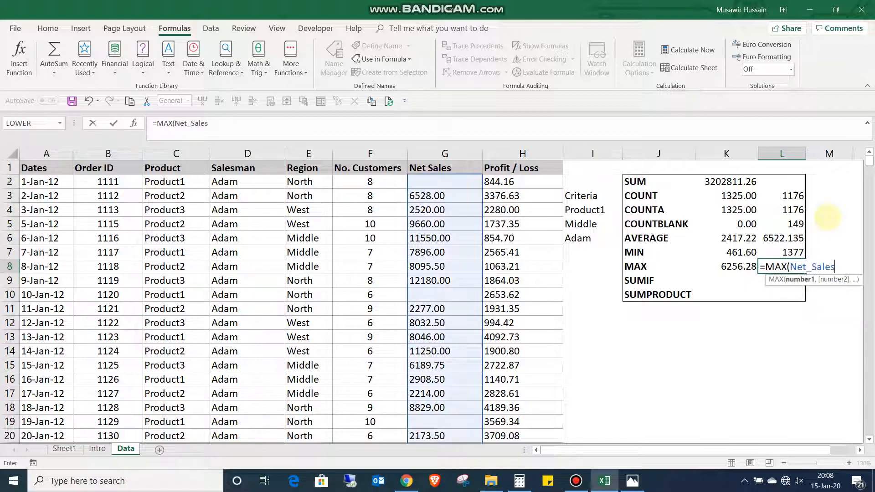
pyautogui.write(')')
pyautogui.press('Return')
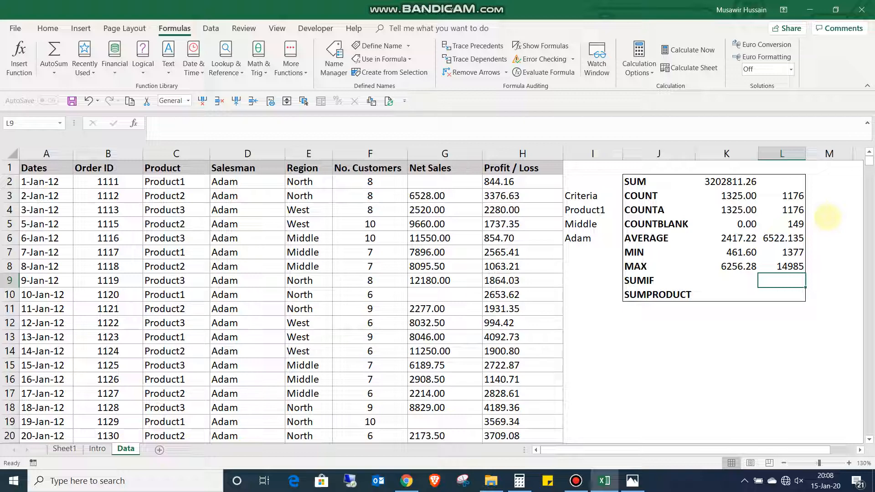
# - Review the SUMIF row, the SUM formula in cell K2 and the whole Profit / Loss column it totals
pyautogui.press('Left')
pyautogui.press('Left')
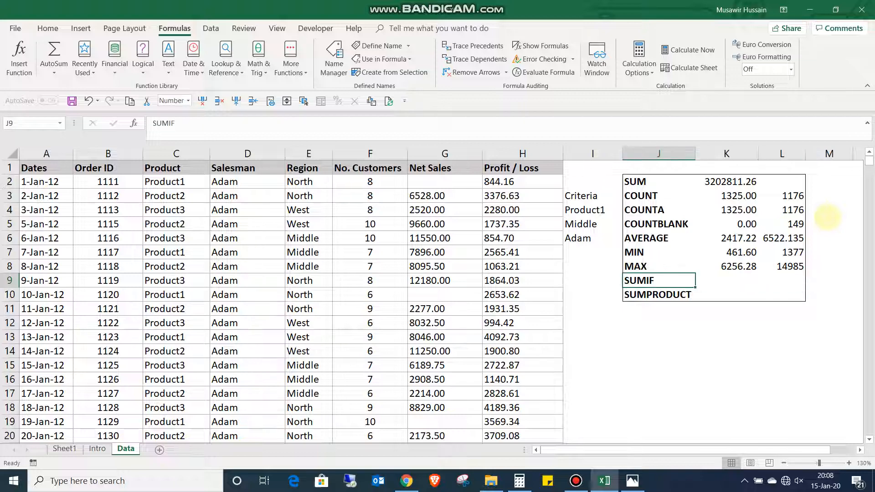
pyautogui.press('Right')
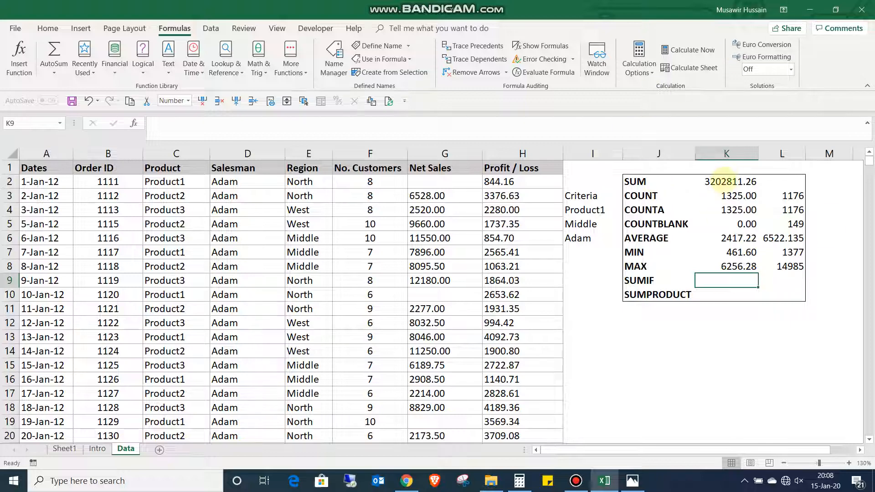
pyautogui.doubleClick(729, 182)
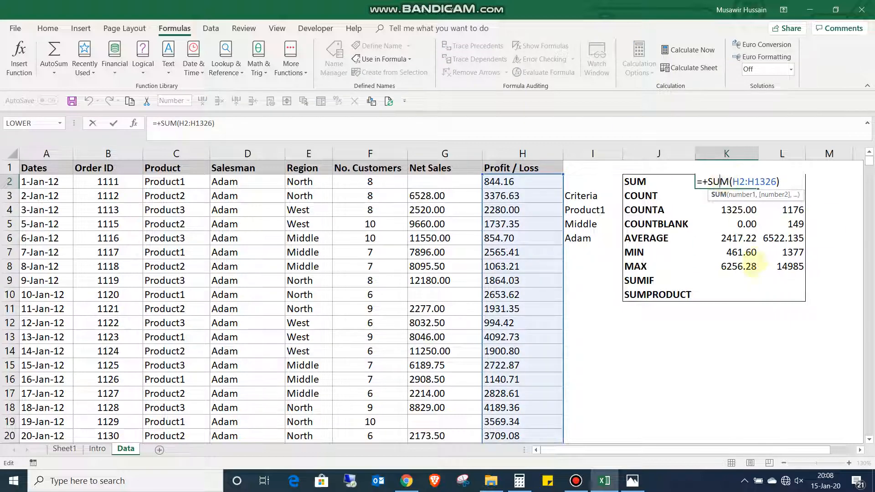
pyautogui.press('Escape')
pyautogui.click(637, 281)
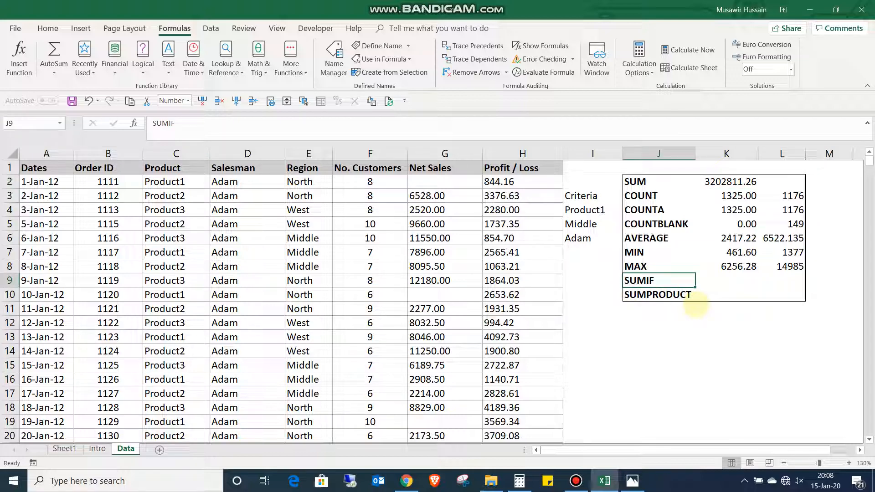
pyautogui.press('Right')
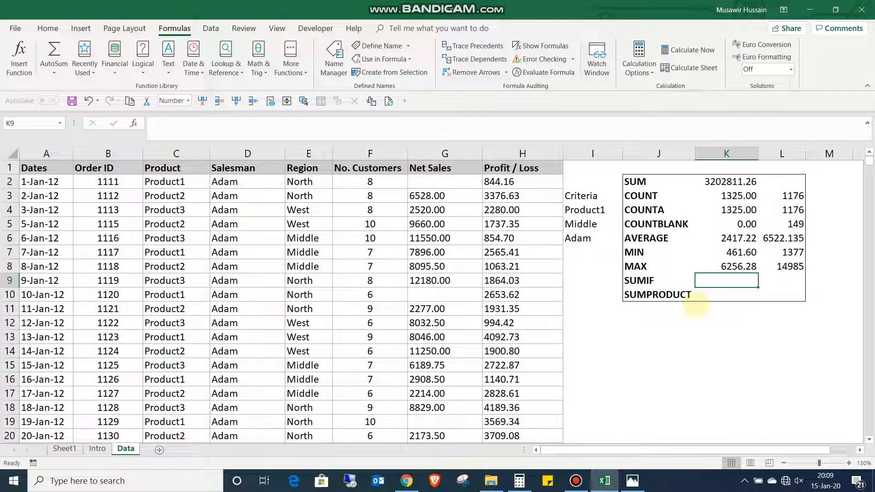
pyautogui.click(531, 169)
pyautogui.hotkey('ctrl', 'space')
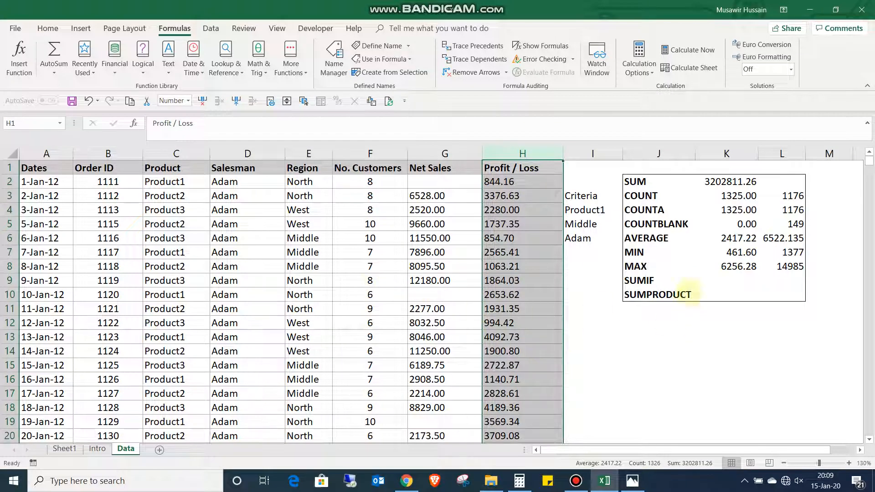
# - Enter the formula =SUMIF(Product,I4,Net_Sales) in cell K9 to total the net sales of Product1
pyautogui.click(745, 280)
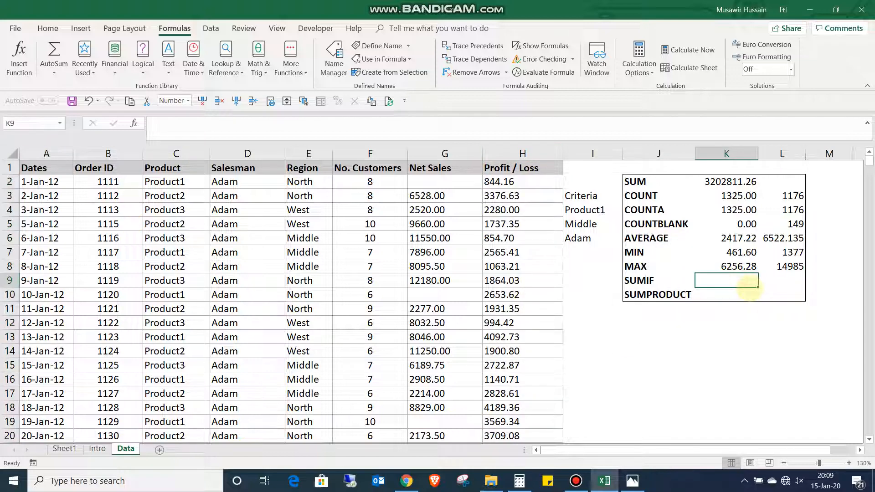
pyautogui.write('=')
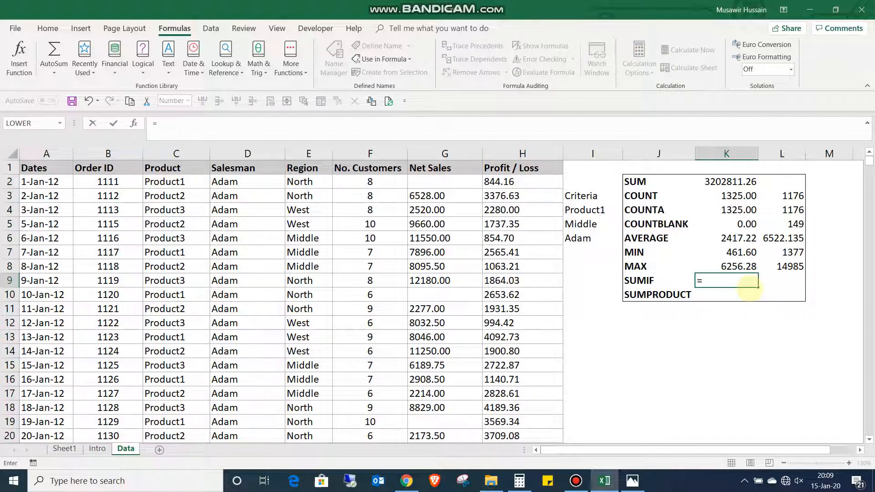
pyautogui.write('sumif')
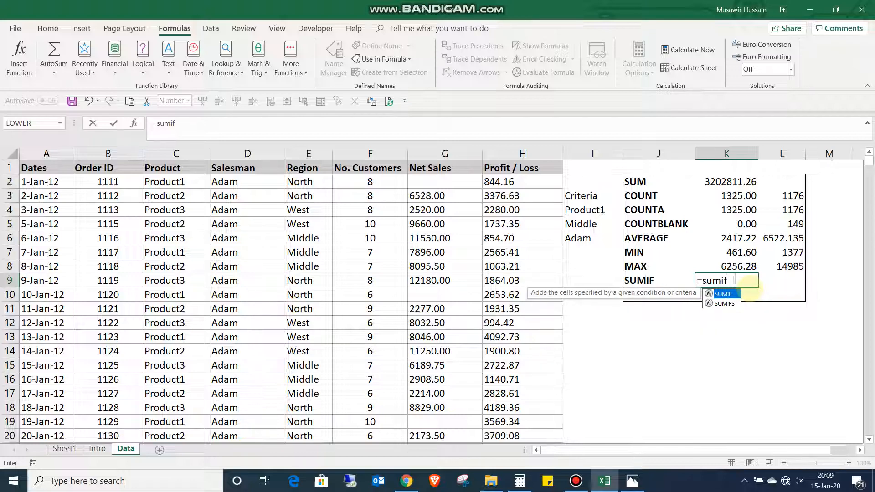
pyautogui.press('Tab')
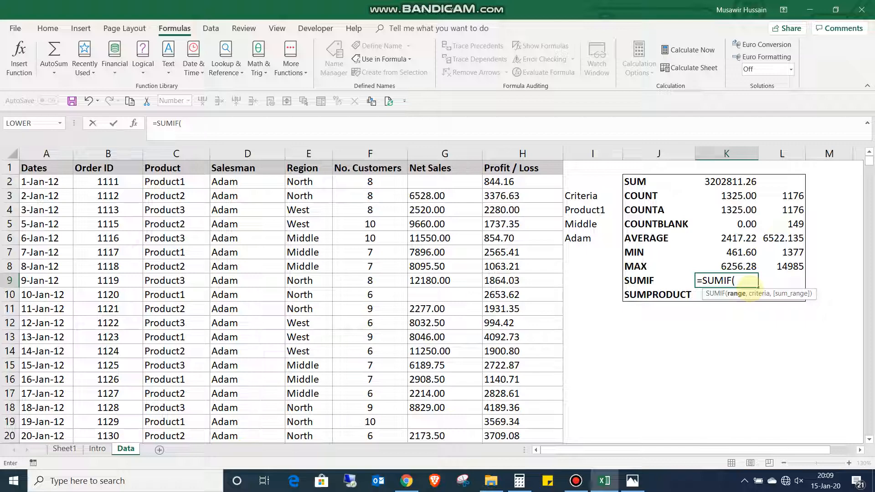
pyautogui.write('prod')
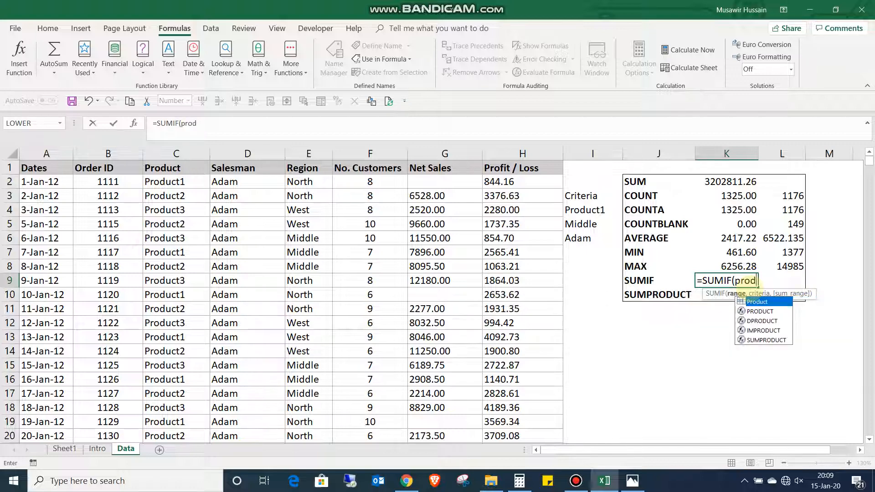
pyautogui.press('Tab')
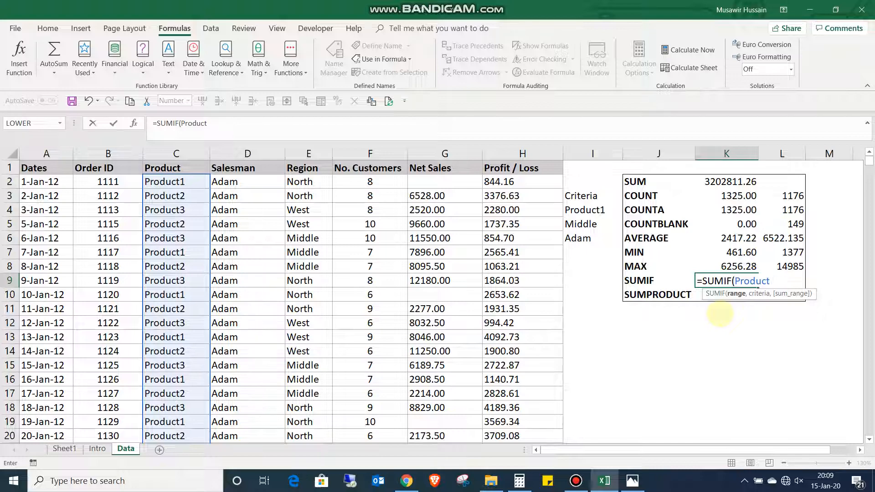
pyautogui.write(',')
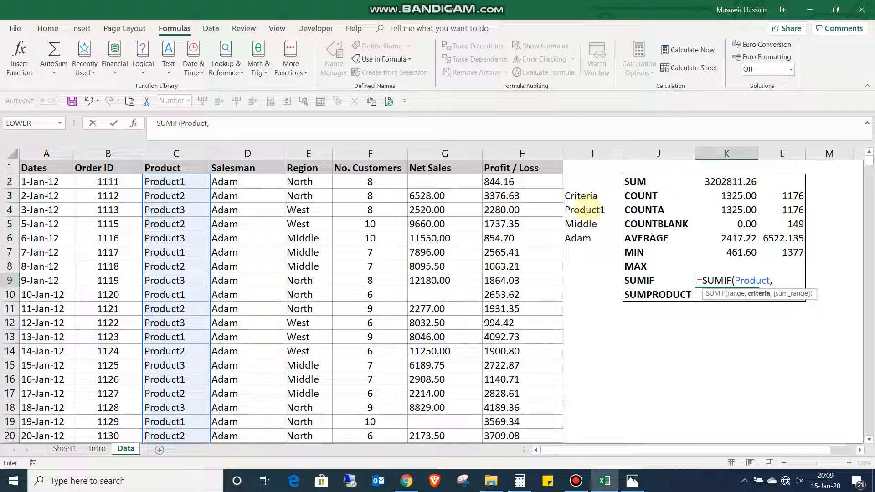
pyautogui.click(585, 209)
pyautogui.write(',')
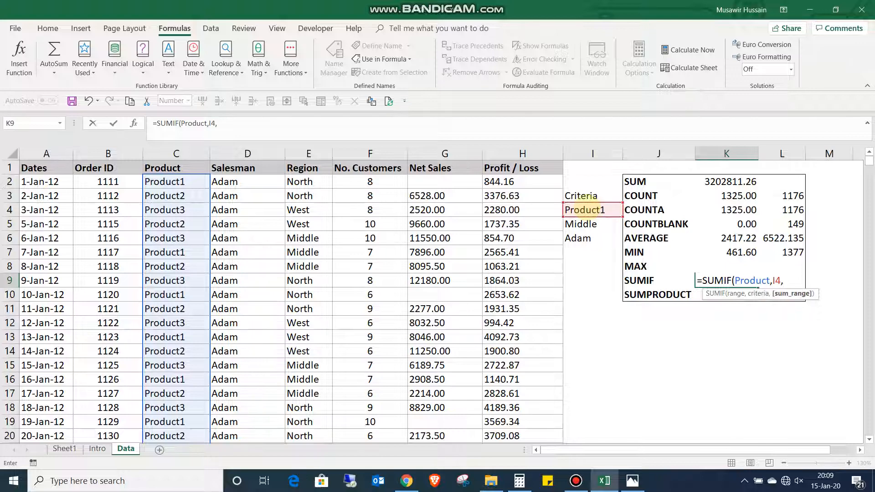
pyautogui.write('net')
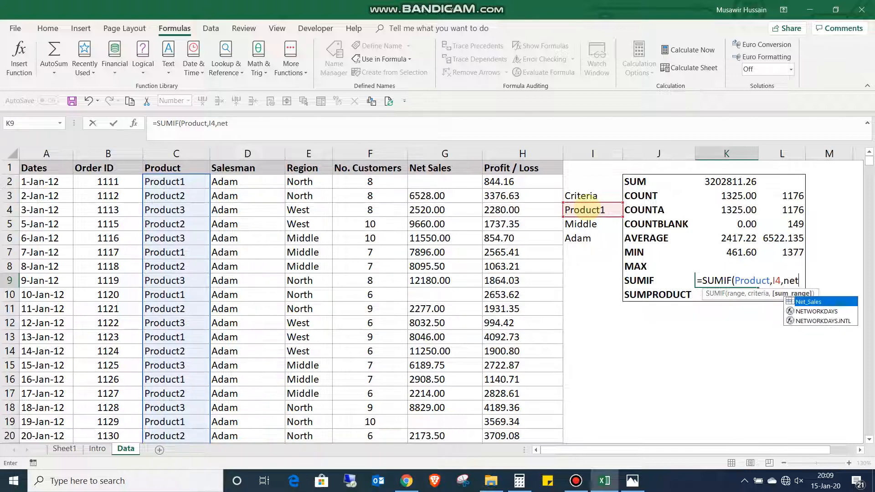
pyautogui.press('Tab')
pyautogui.press('Return')
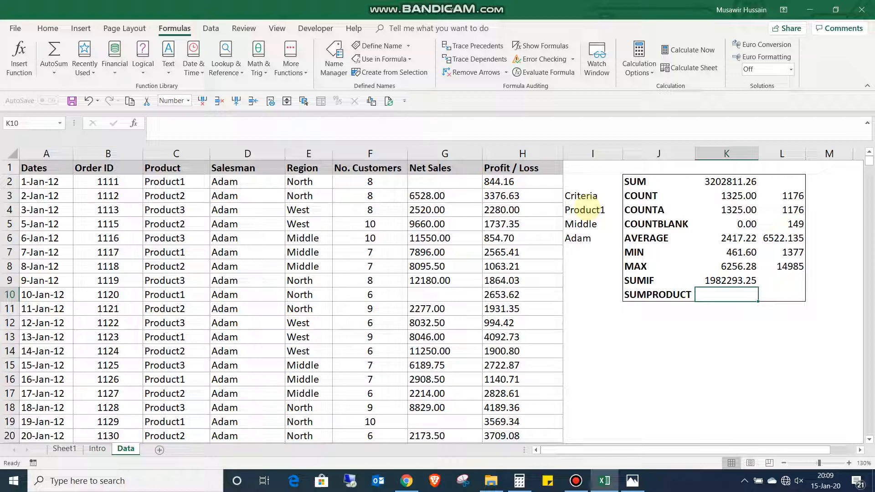
# - Enter the formula =SUMIF(Salesman,I6,Net_Sales) in cell L9 to total the net sales of the salesman named in I6
pyautogui.press('Up')
pyautogui.press('Right')
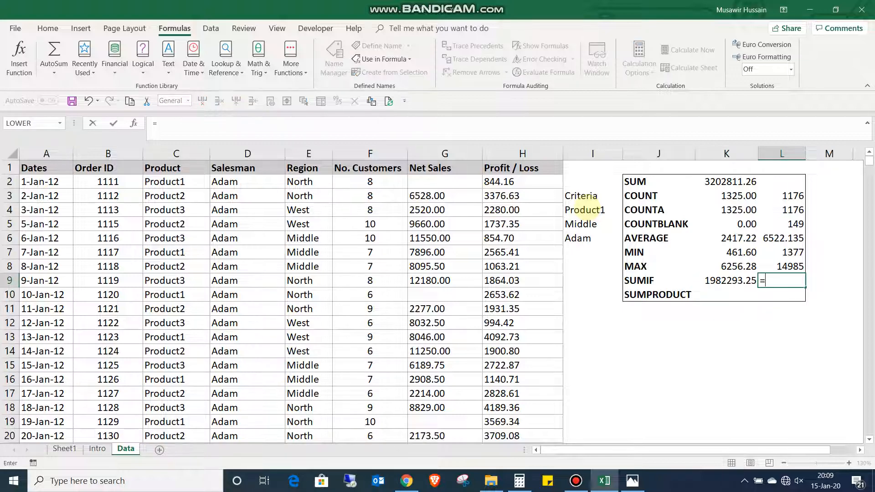
pyautogui.write('=sumif')
pyautogui.press('Tab')
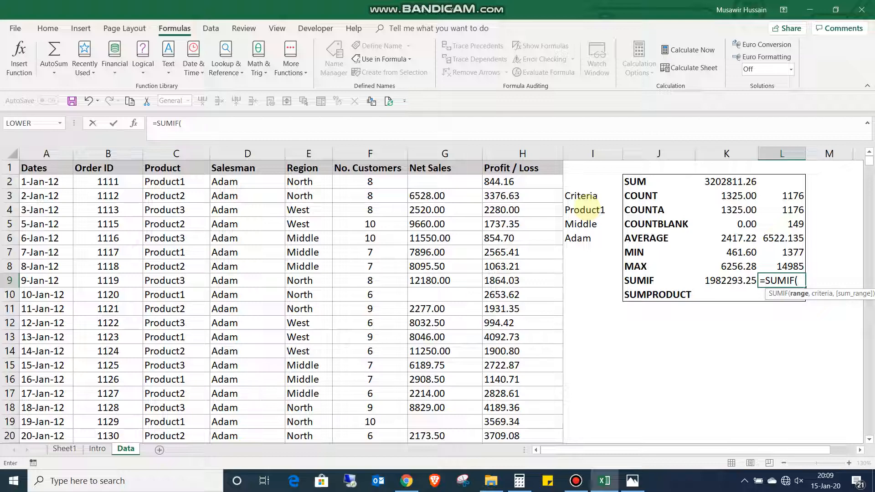
pyautogui.write('sale')
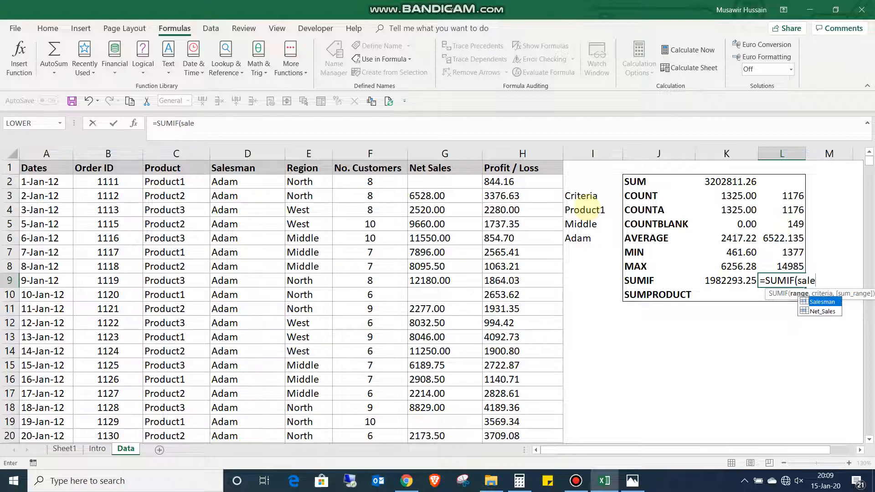
pyautogui.press('Tab')
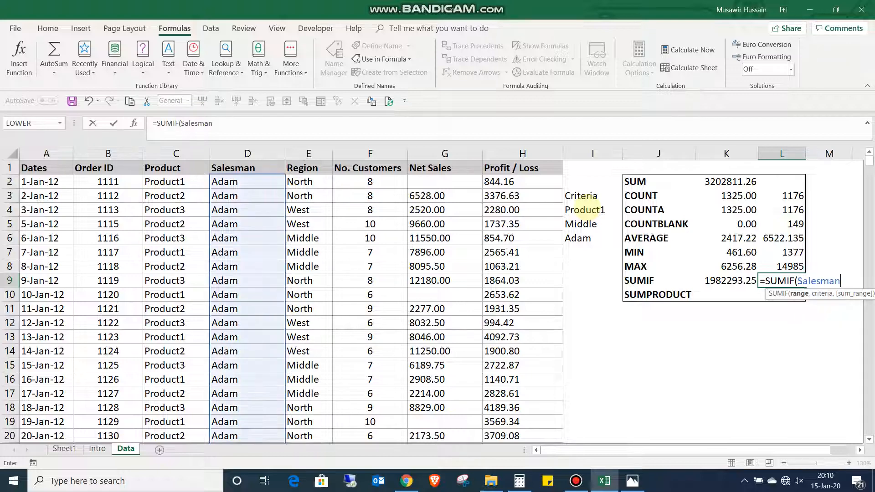
pyautogui.write(',')
pyautogui.press('Up')
pyautogui.press('Left')
pyautogui.press('Up')
pyautogui.press('Left')
pyautogui.press('Left')
pyautogui.press('Left')
pyautogui.press('Up')
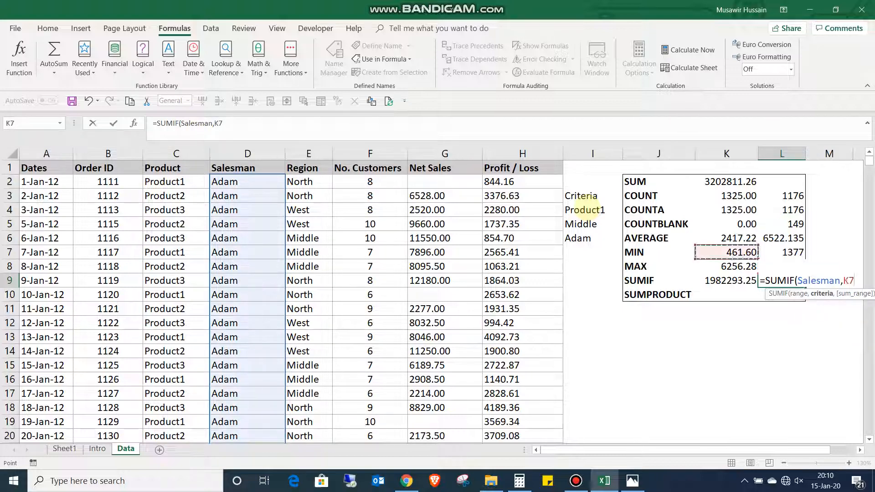
pyautogui.press('Right')
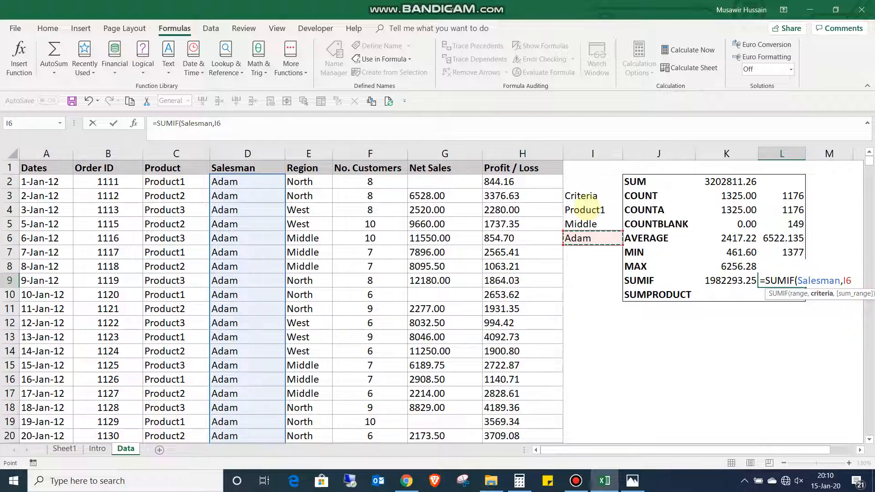
pyautogui.write(',')
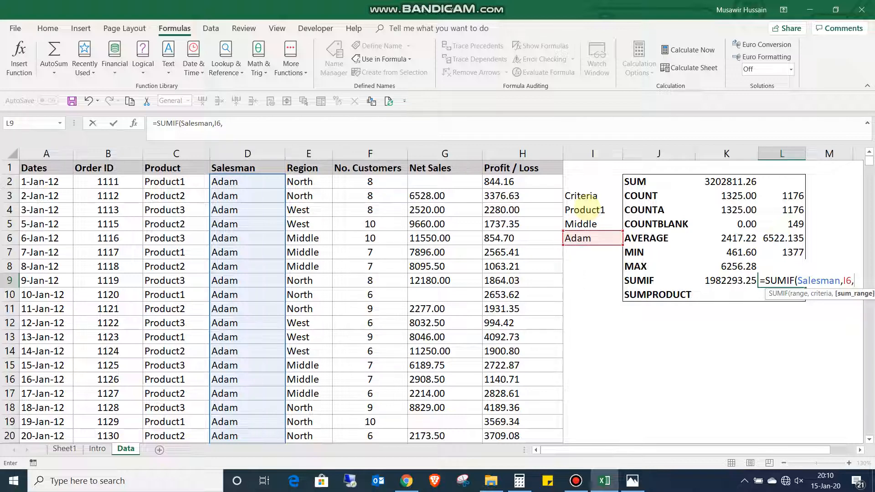
pyautogui.write('net')
pyautogui.press('Tab')
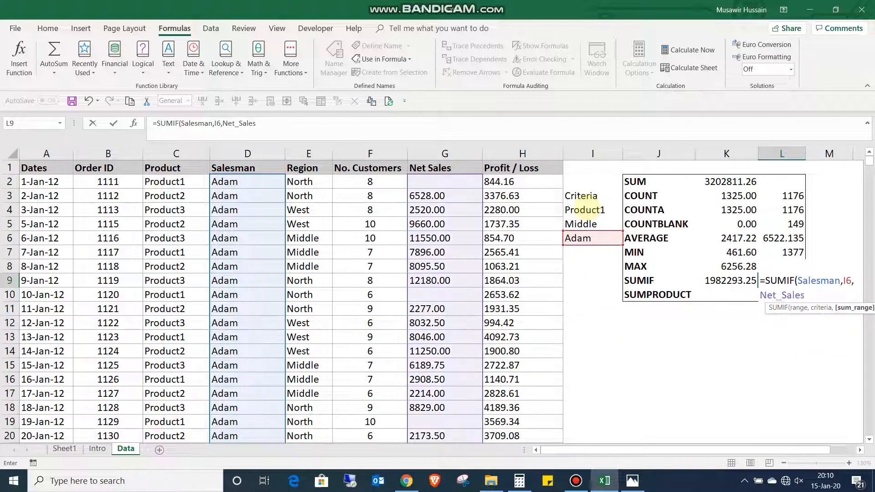
pyautogui.press('Return')
# - Enter the formula =SUMIF(Region,I5,Net_Sales) in cell M9 to total the net sales of the Middle region
pyautogui.press('Right')
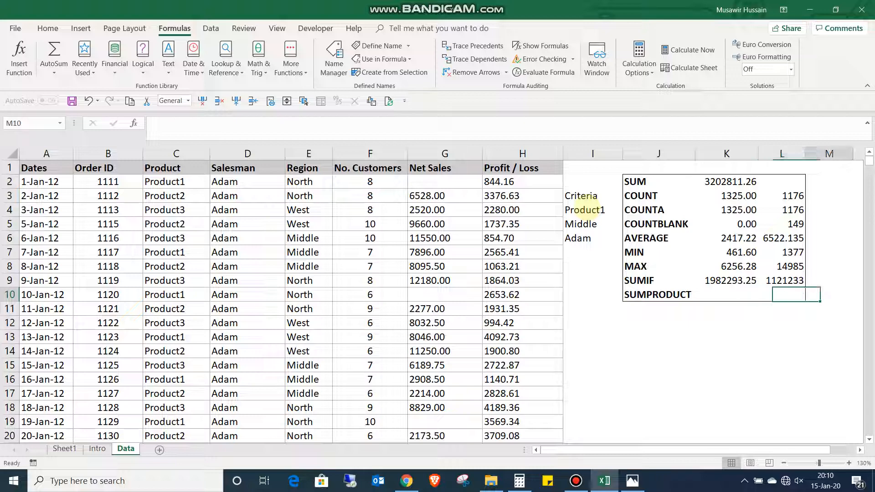
pyautogui.press('Up')
pyautogui.write('=')
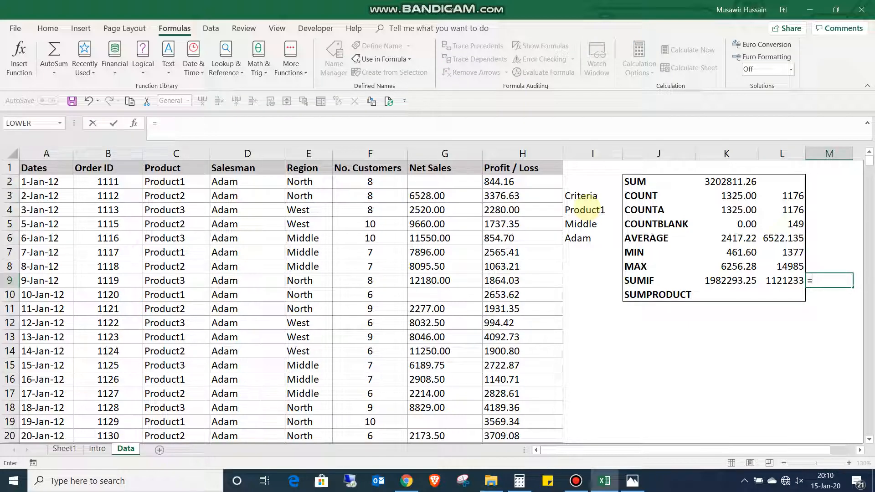
pyautogui.write('sumi')
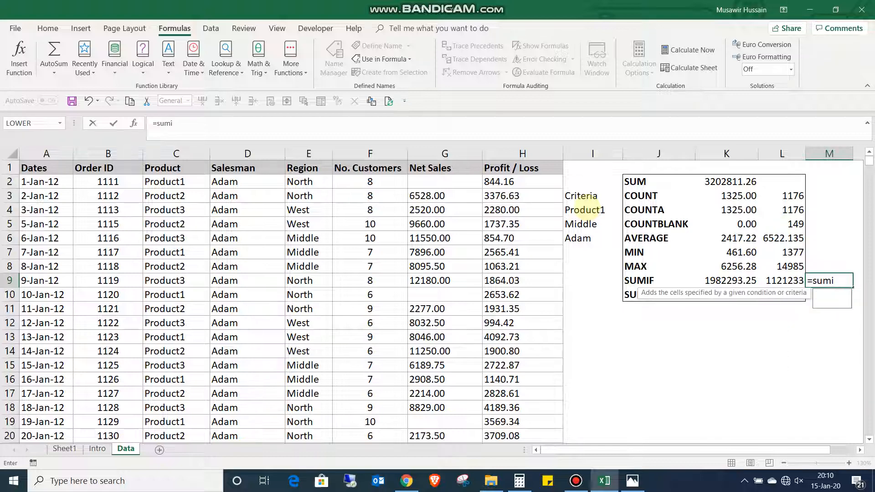
pyautogui.press('Tab')
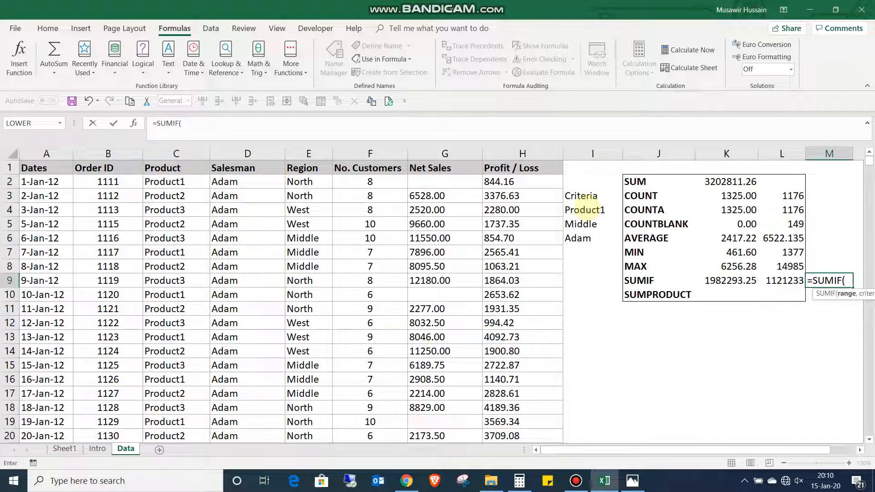
pyautogui.write('reg')
pyautogui.press('Tab')
pyautogui.write(',')
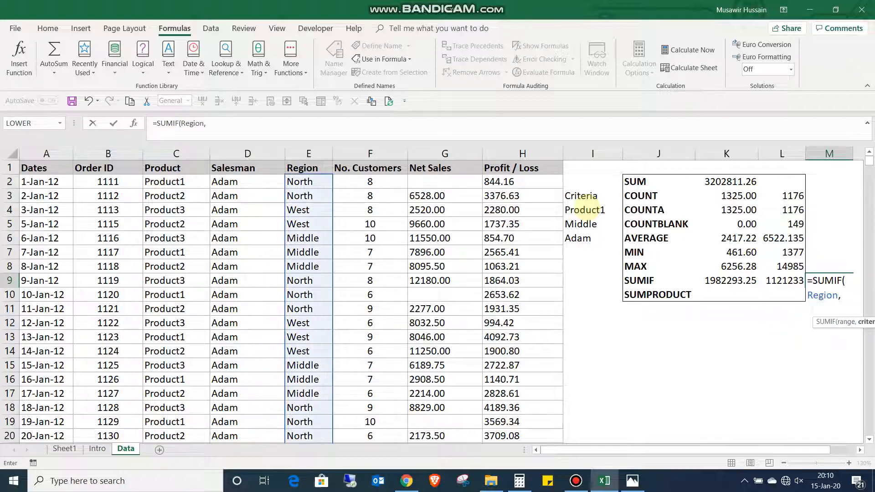
pyautogui.press('Up')
pyautogui.press('Up')
pyautogui.press('Up')
pyautogui.press('Left')
pyautogui.press('Left')
pyautogui.press('Left')
pyautogui.press('Left')
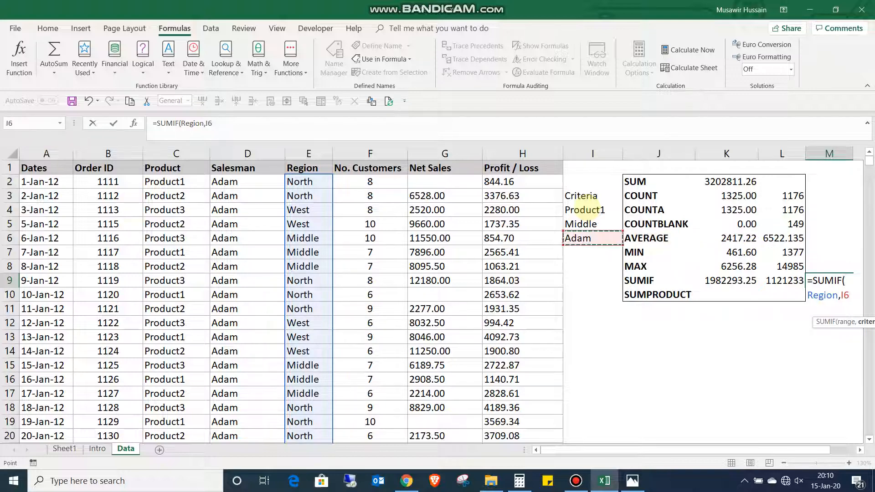
pyautogui.press('Up')
pyautogui.write(',')
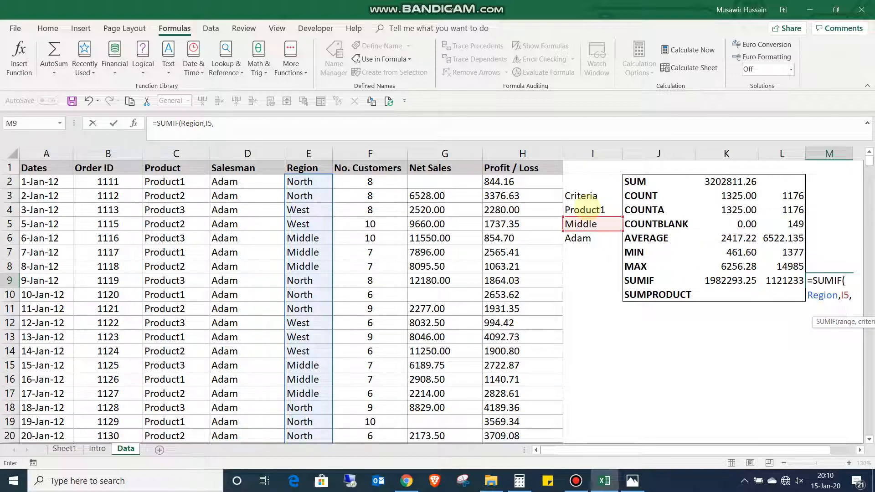
pyautogui.write('net')
pyautogui.press('Tab')
pyautogui.write(')')
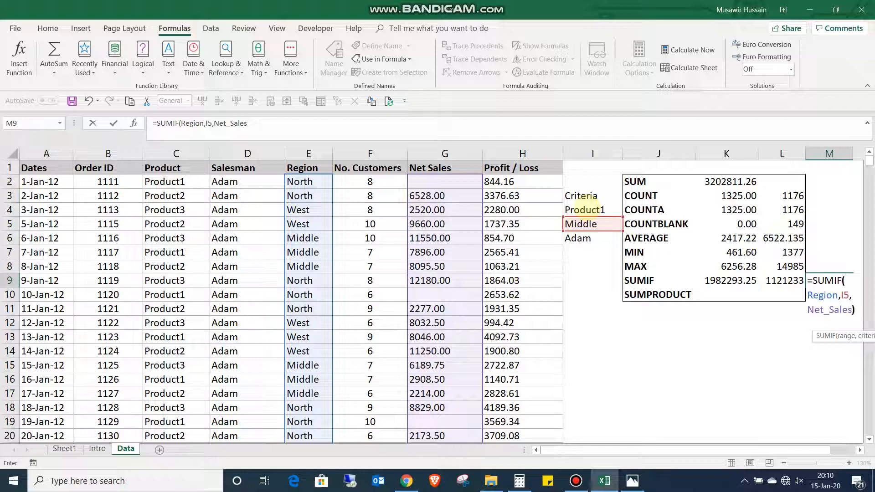
pyautogui.press('Return')
# - Review the SUMIF formulas in cells K9, L9 and M9 and the ranges and criteria cells they reference
pyautogui.press('Up')
pyautogui.hscroll(2, 584, 210)
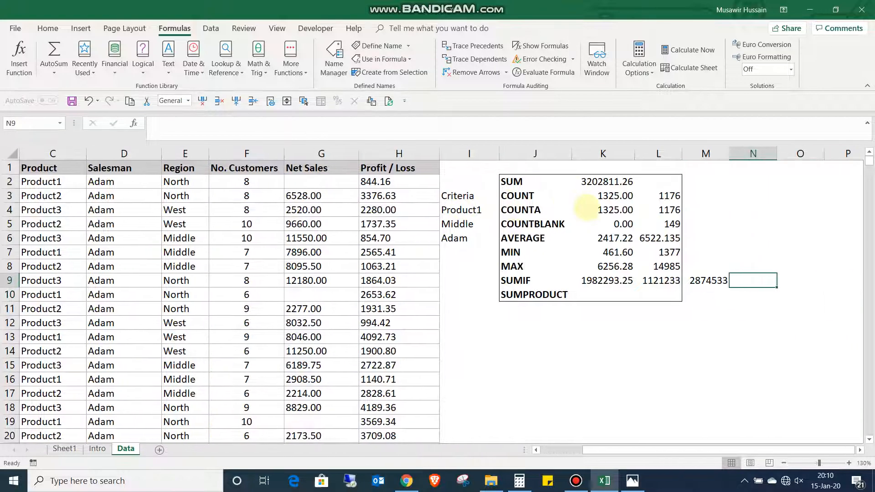
pyautogui.press('Left')
pyautogui.press('Left')
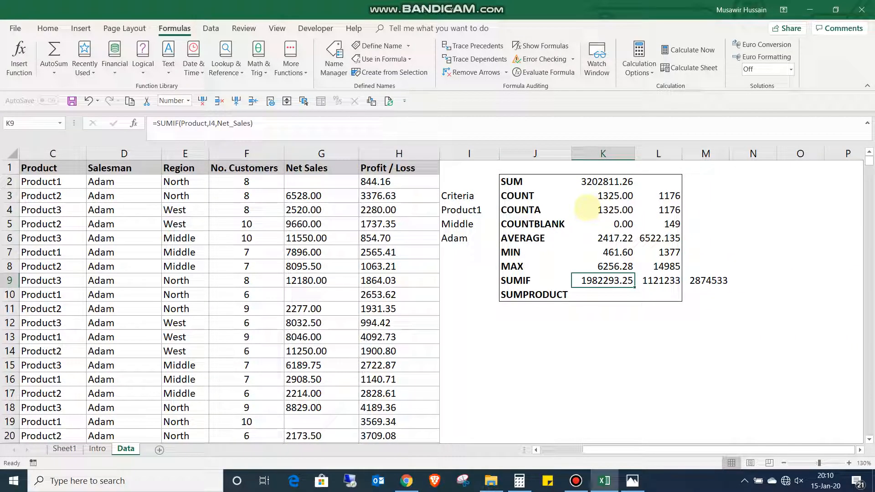
pyautogui.press('F2')
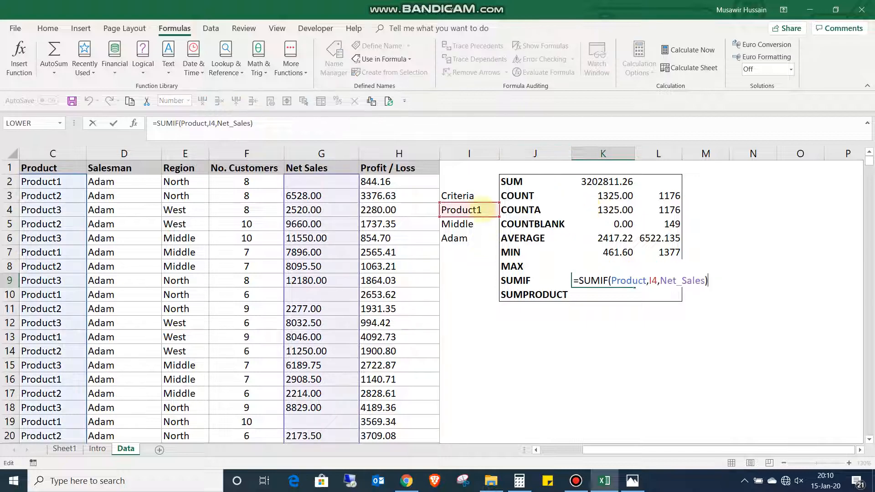
pyautogui.press('Escape')
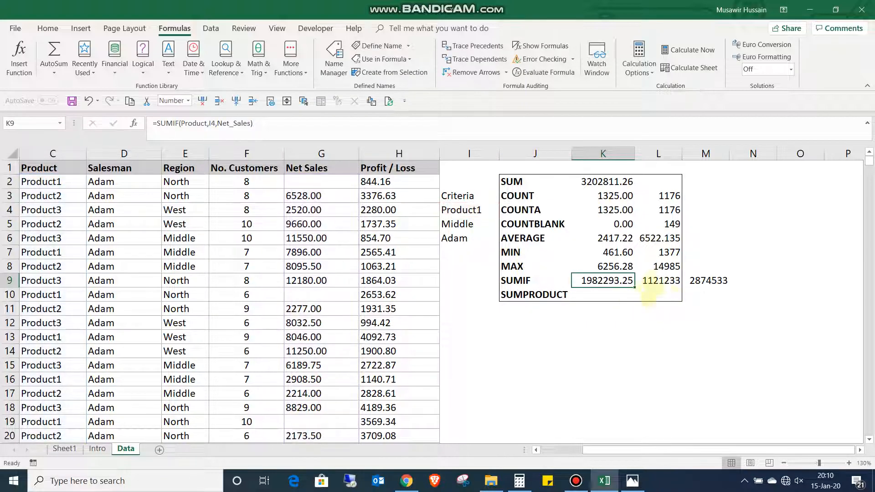
pyautogui.click(657, 281)
pyautogui.press('F2')
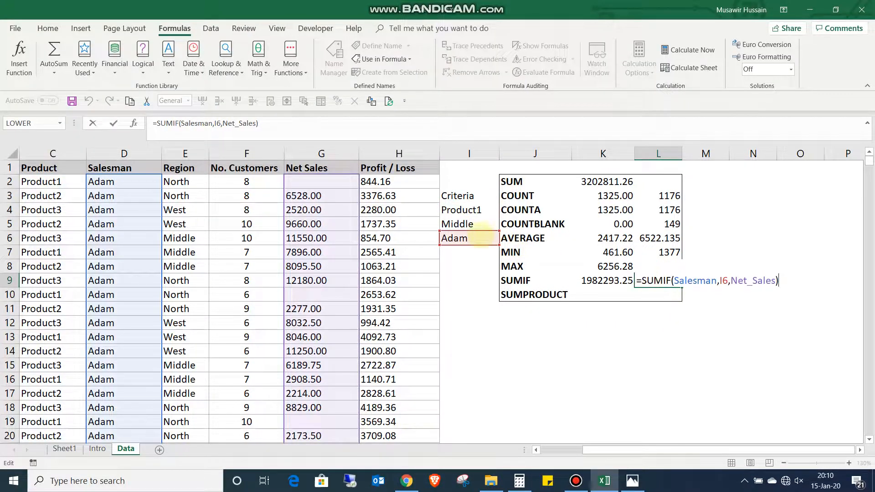
pyautogui.click(719, 281)
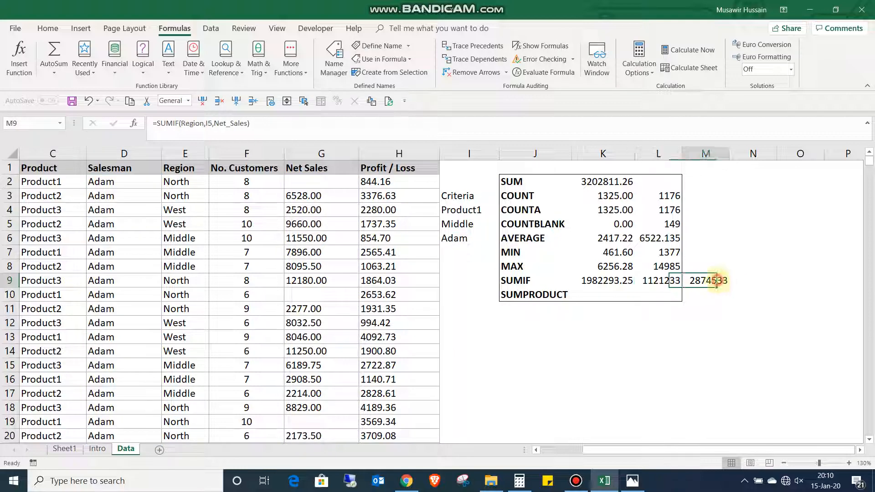
pyautogui.press('F2')
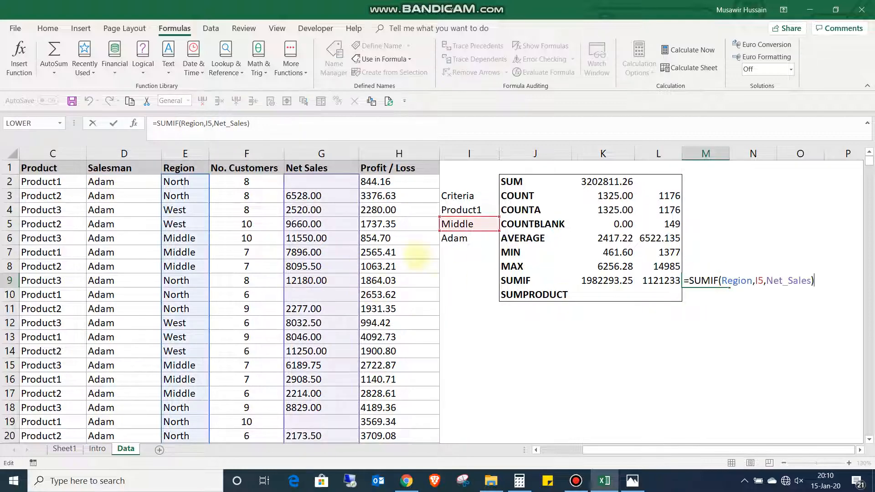
pyautogui.press('Return')
pyautogui.click(603, 295)
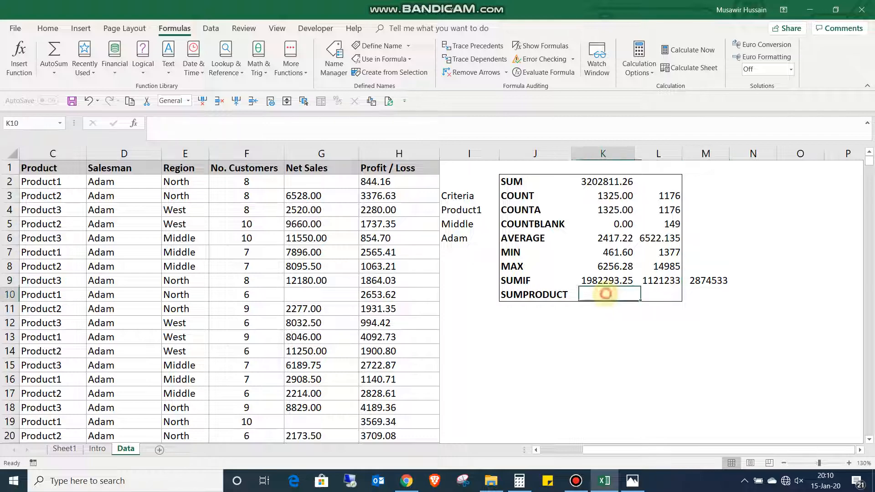
pyautogui.press('Left')
pyautogui.press('Left')
pyautogui.press('Left')
pyautogui.press('Left')
pyautogui.press('Left')
pyautogui.press('Left')
pyautogui.press('Left')
pyautogui.press('Left')
pyautogui.press('Left')
pyautogui.press('Left')
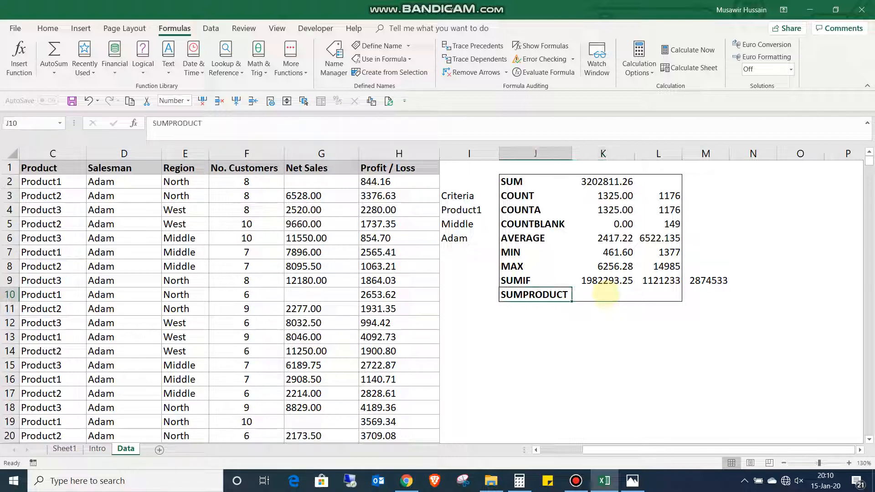
pyautogui.press('Right')
pyautogui.press('Right')
pyautogui.press('Right')
pyautogui.press('Right')
pyautogui.press('Right')
pyautogui.press('Right')
pyautogui.press('Right')
pyautogui.press('Right')
pyautogui.press('Right')
pyautogui.press('Right')
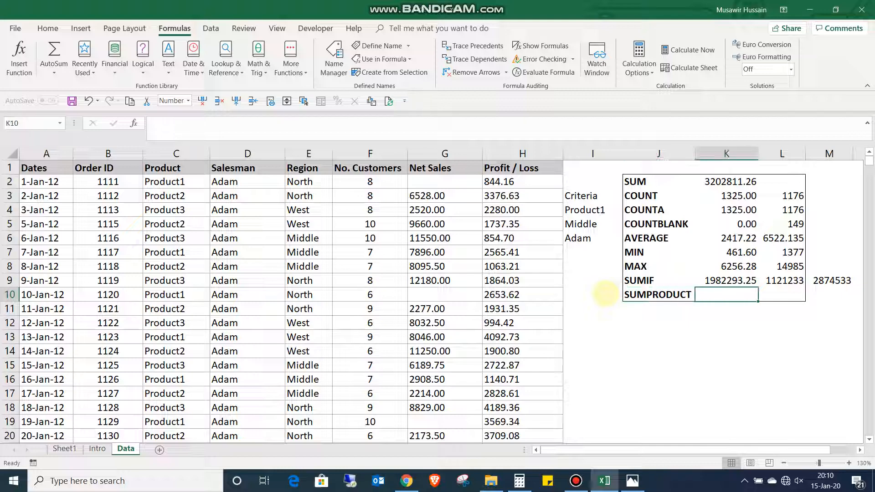
pyautogui.write('=')
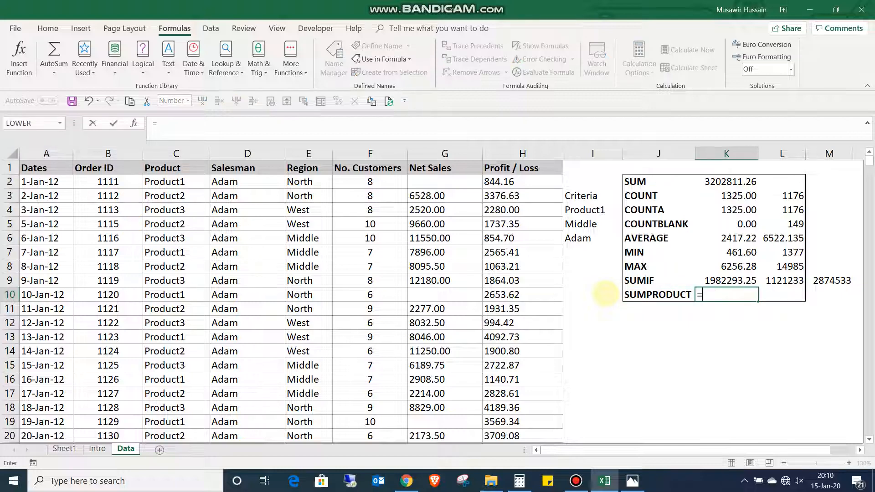
pyautogui.press('Escape')
# - Try inserting a blank column before the Criteria column and undo the insertion
pyautogui.press('Left')
pyautogui.press('Left')
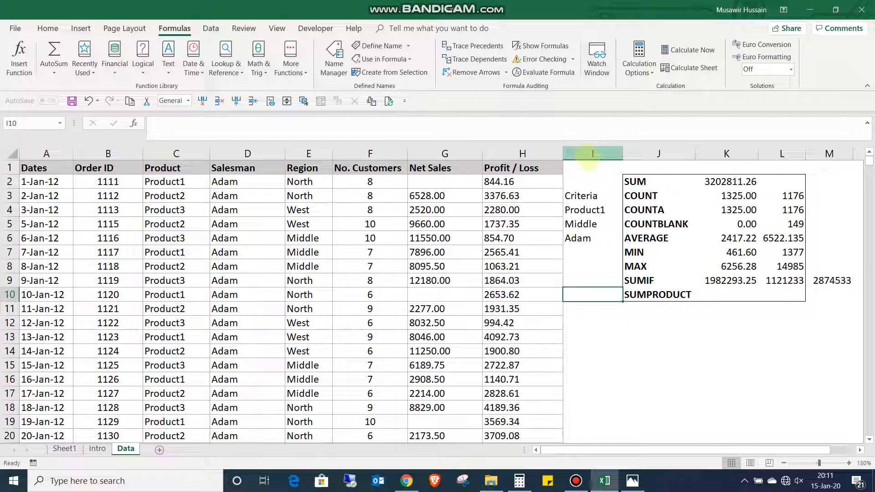
pyautogui.click(593, 154)
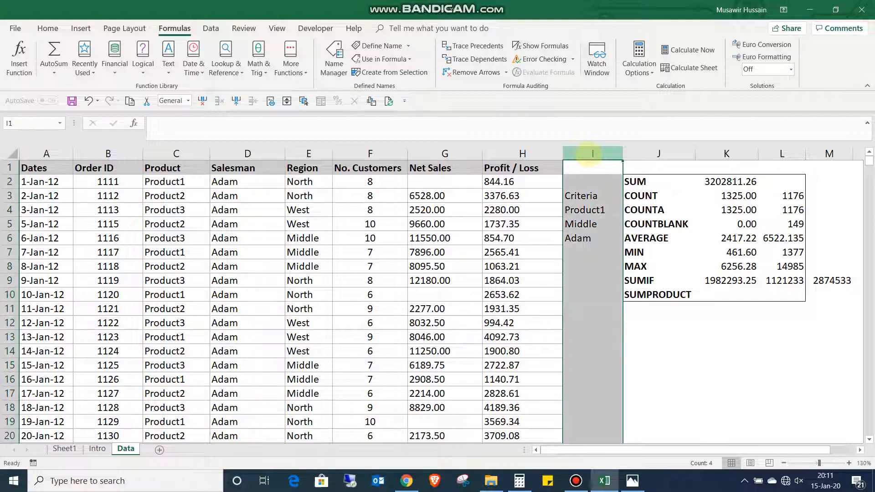
pyautogui.rightClick(593, 153)
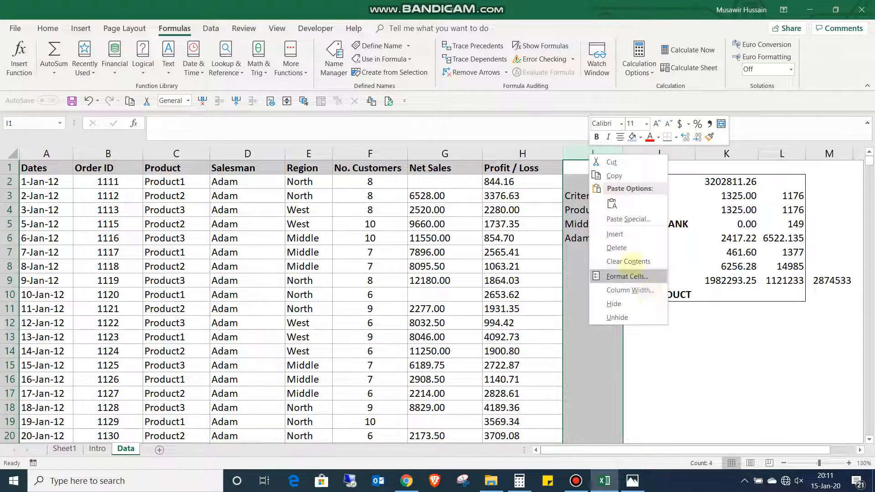
pyautogui.click(628, 234)
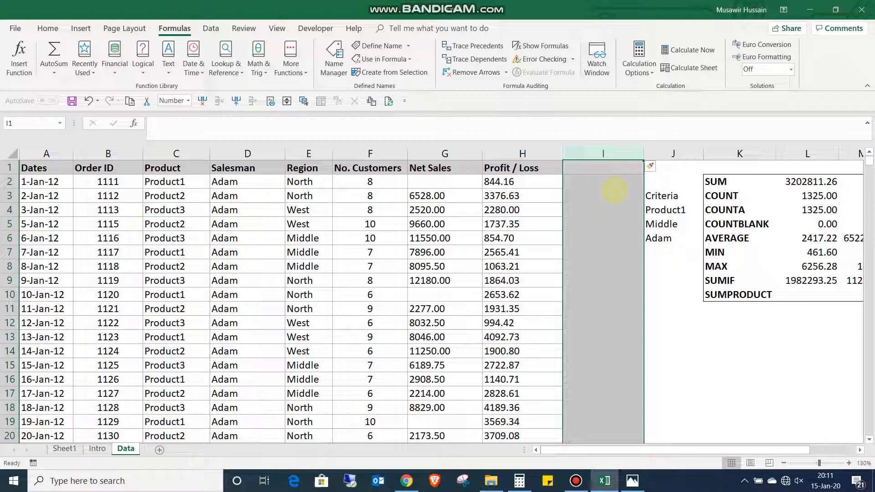
pyautogui.hotkey('ctrl', 'z')
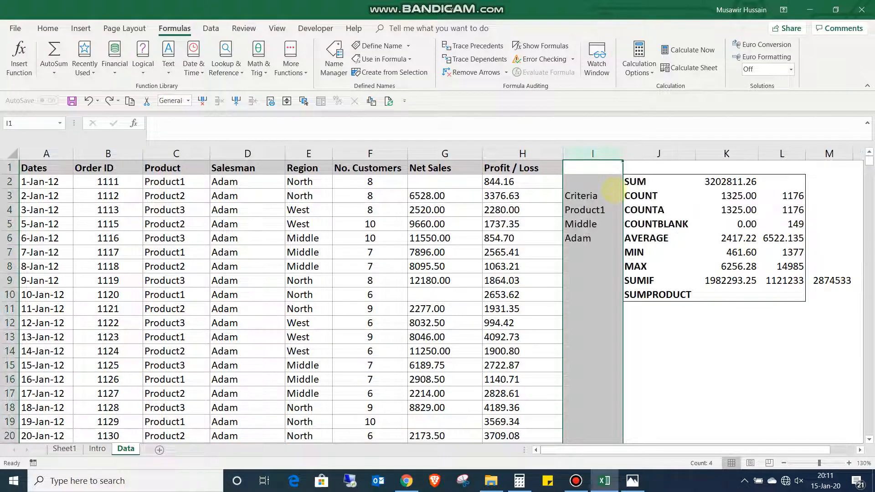
# - Insert a blank column I between the Profit / Loss column and the Criteria column
pyautogui.click(584, 267)
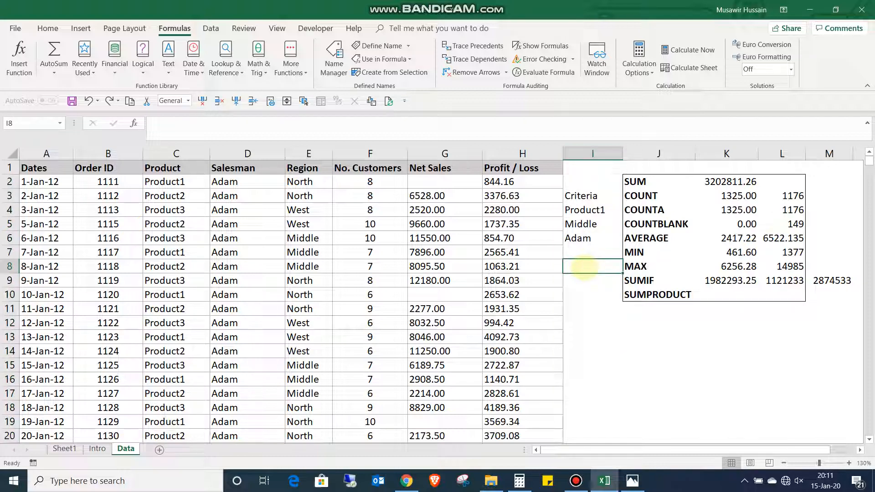
pyautogui.hotkey('ctrl', 'space')
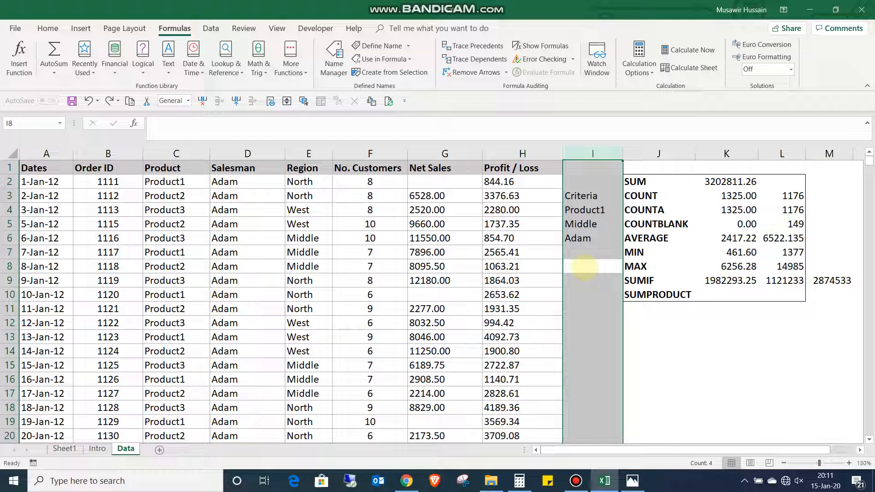
pyautogui.hotkey('ctrl', 'shift', '+')
pyautogui.press('Down')
pyautogui.press('Down')
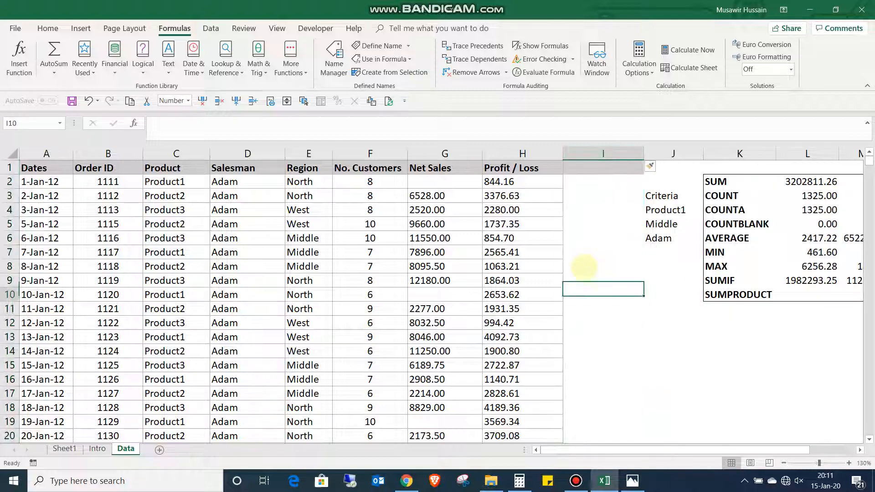
# - Fill cells I2 to I6 beside the Profit / Loss column with the quantities 2, 3, 4, 25 and 12
pyautogui.press('Up')
pyautogui.press('Up')
pyautogui.press('Up')
pyautogui.press('Up')
pyautogui.press('Up')
pyautogui.press('Up')
pyautogui.press('Up')
pyautogui.press('Up')
pyautogui.press('Up')
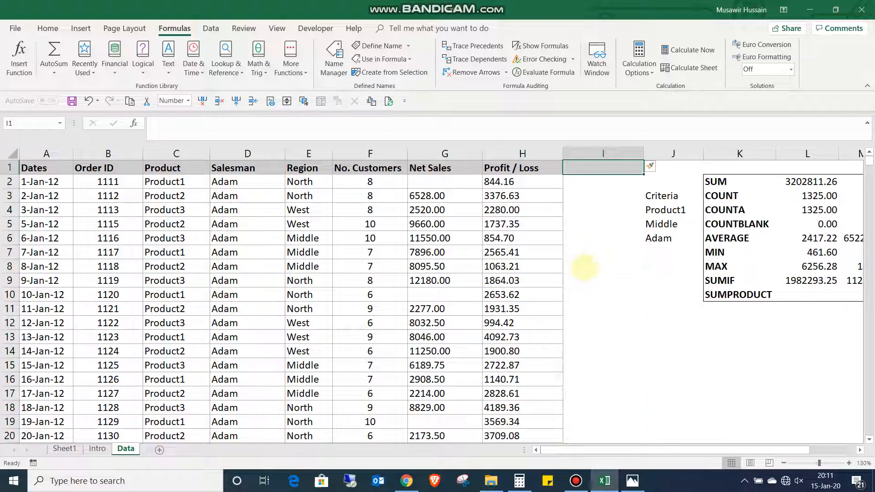
pyautogui.press('Down')
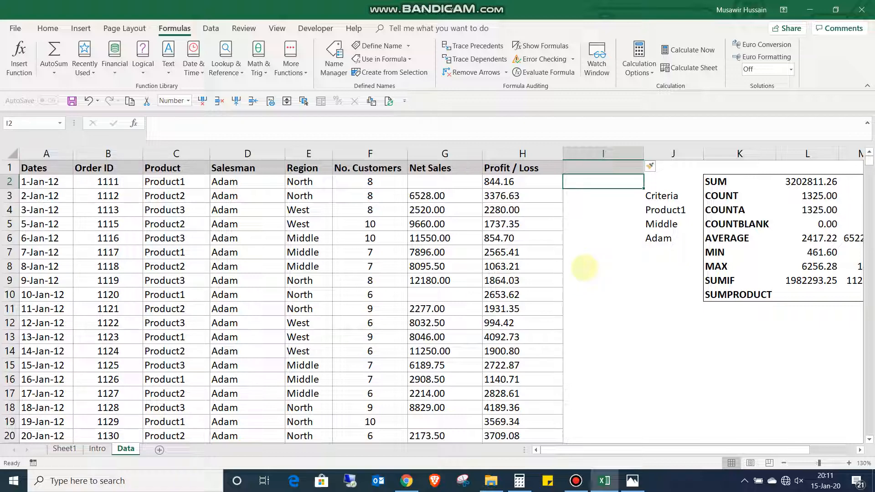
pyautogui.write('2')
pyautogui.press('Return')
pyautogui.write('3')
pyautogui.press('Return')
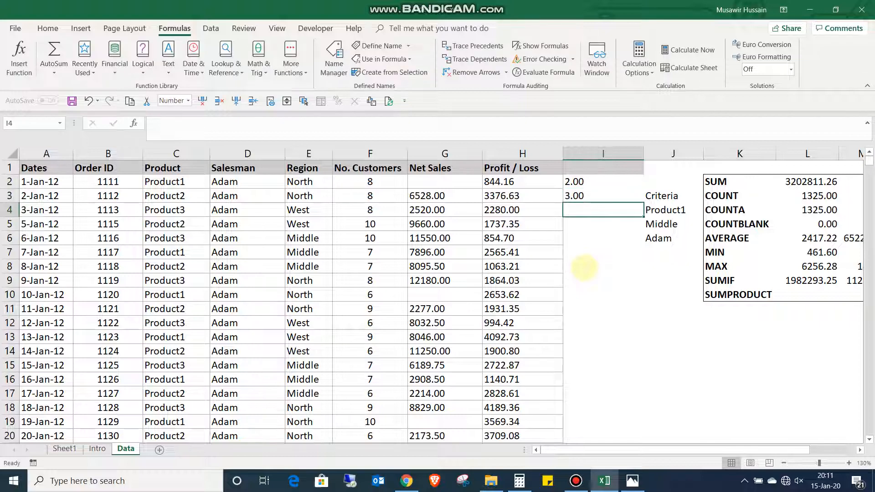
pyautogui.write('4')
pyautogui.press('Return')
pyautogui.write('25')
pyautogui.press('Return')
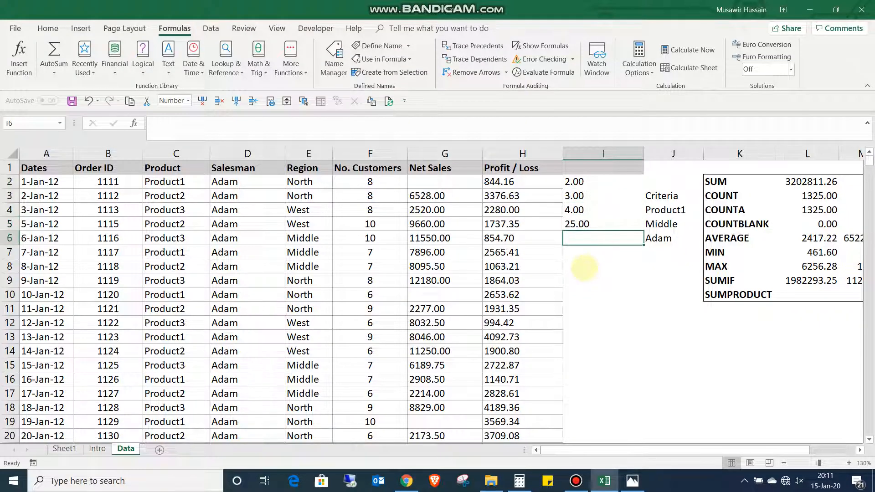
pyautogui.write('12')
pyautogui.press('Return')
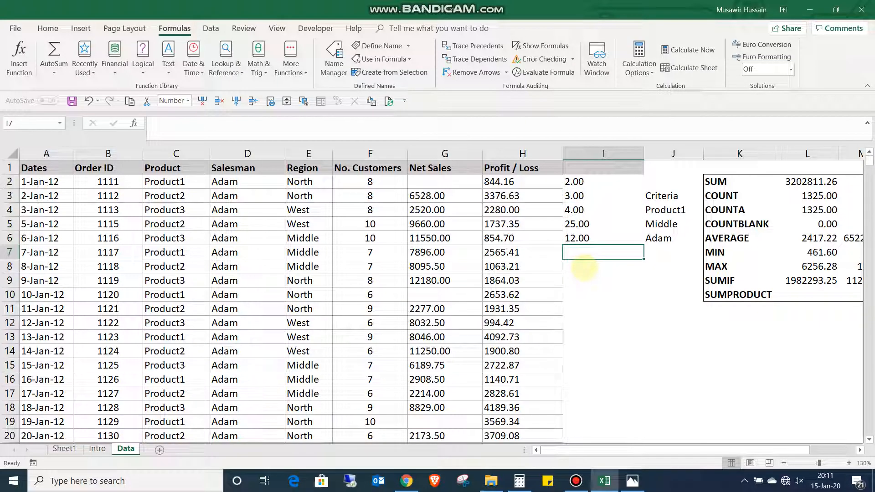
pyautogui.press('Right')
pyautogui.press('Right')
pyautogui.press('Right')
pyautogui.press('Right')
pyautogui.press('Down')
pyautogui.press('Down')
pyautogui.press('Down')
pyautogui.press('Left')
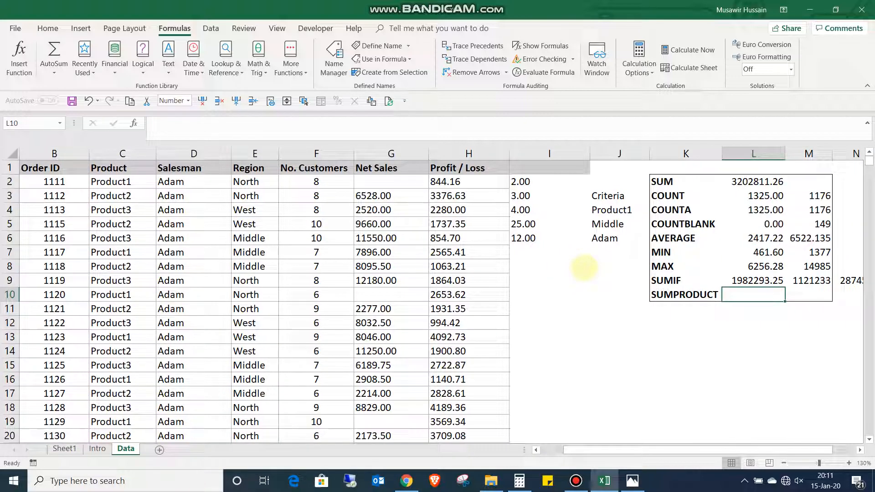
pyautogui.press('Up')
pyautogui.press('Left')
pyautogui.press('Left')
pyautogui.press('Left')
pyautogui.press('Up')
pyautogui.press('Up')
pyautogui.press('Up')
pyautogui.press('Up')
pyautogui.press('Up')
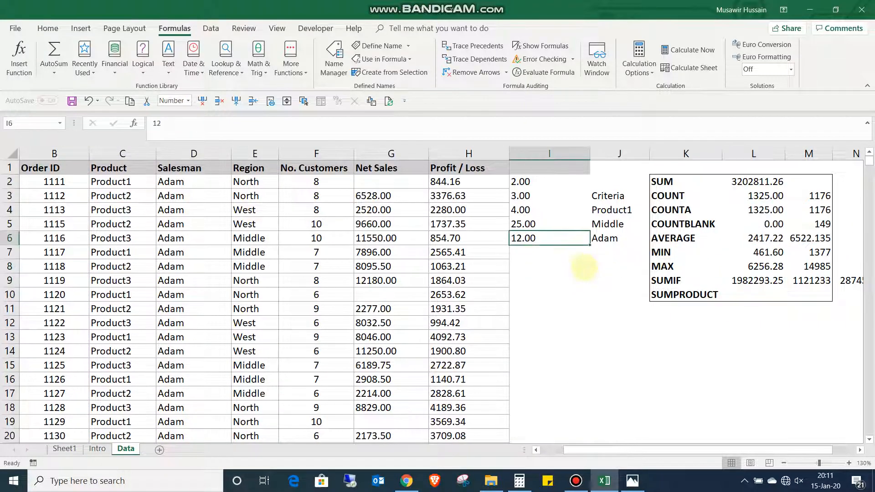
pyautogui.press('Left')
pyautogui.press('Left')
pyautogui.press('Up')
pyautogui.press('Up')
pyautogui.press('Right')
pyautogui.press('Right')
pyautogui.press('Right')
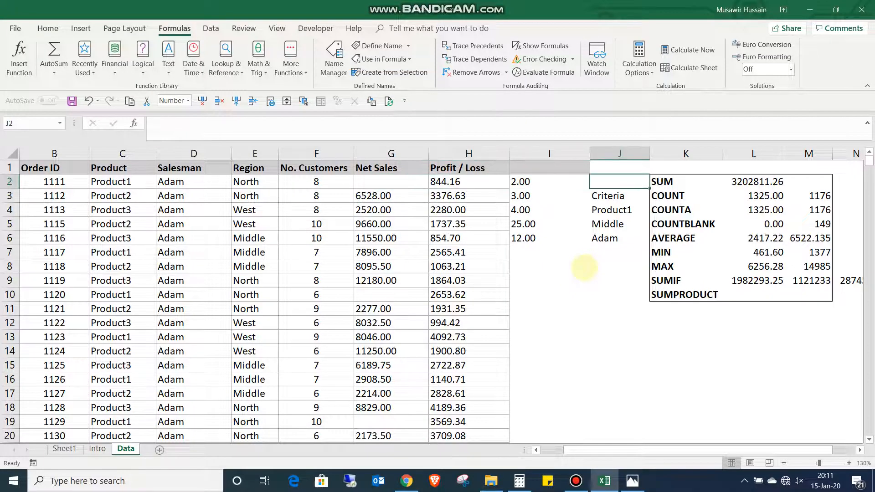
# - Insert a blank column J between the quantities and the Criteria column
pyautogui.press('Left')
pyautogui.press('Up')
pyautogui.press('Right')
pyautogui.press('Down')
pyautogui.press('Down')
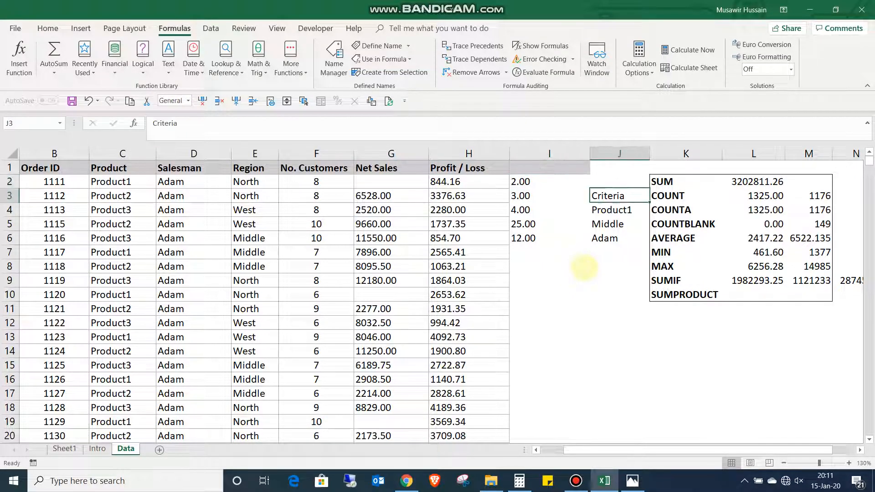
pyautogui.hotkey('ctrl', 'space')
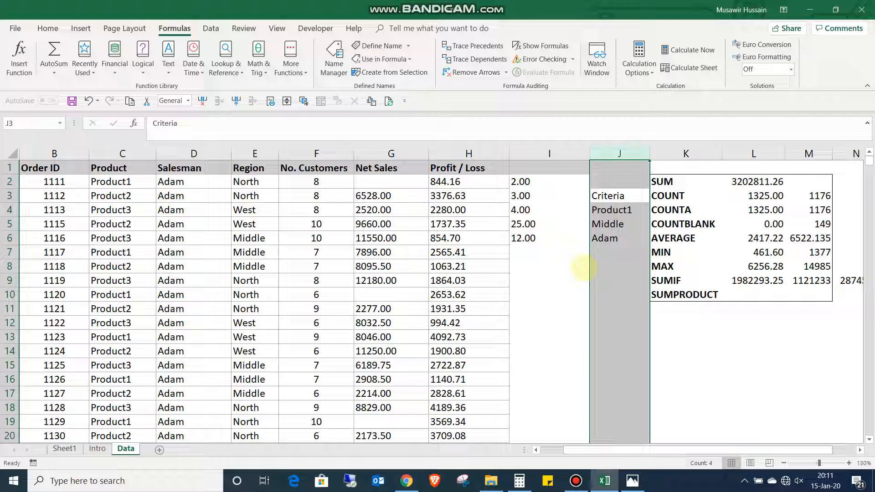
pyautogui.hotkey('ctrl', 'shift', '+')
# - Enter the headers qty in cell I1 and total in cell J1
pyautogui.press('Down')
pyautogui.press('Up')
pyautogui.press('Up')
pyautogui.press('Up')
pyautogui.press('Left')
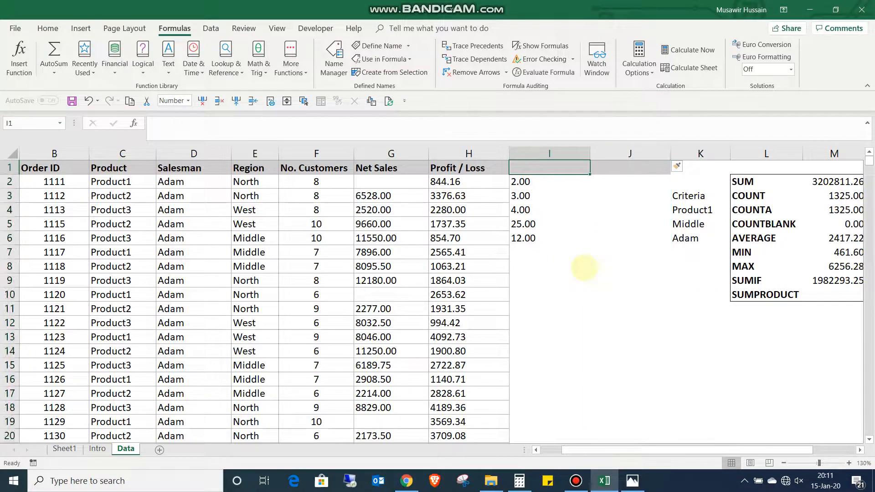
pyautogui.write('qty')
pyautogui.press('Tab')
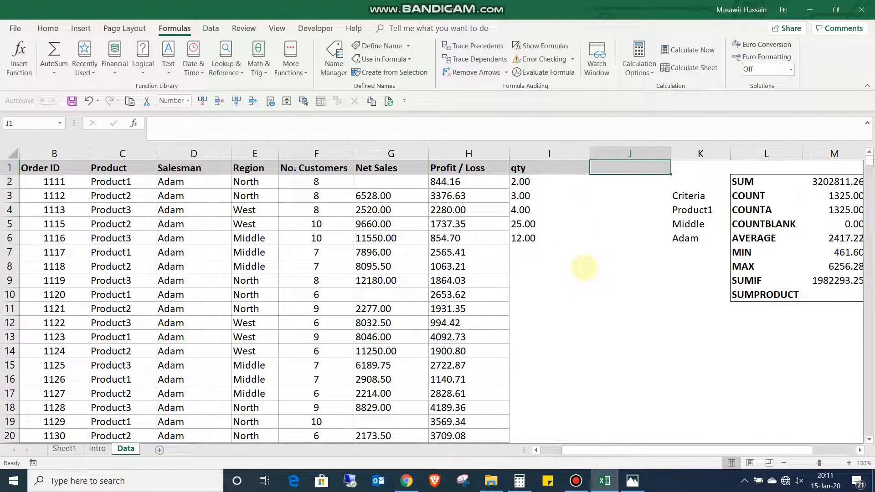
pyautogui.write('total')
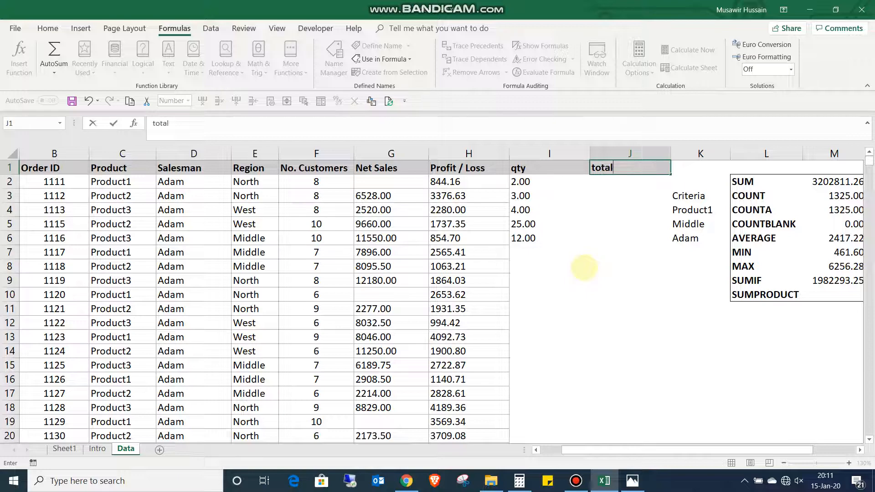
pyautogui.press('Return')
# - Enter the formula +I2*G2 in cell J2 to multiply the quantity by the net sales
pyautogui.press('Right')
pyautogui.write('+')
pyautogui.press('Left')
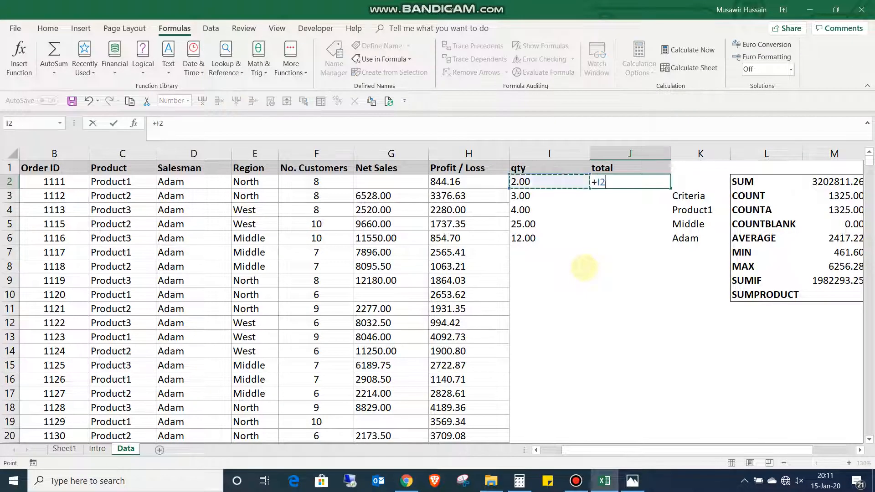
pyautogui.write('*')
pyautogui.press('Left')
pyautogui.press('Left')
pyautogui.press('Left')
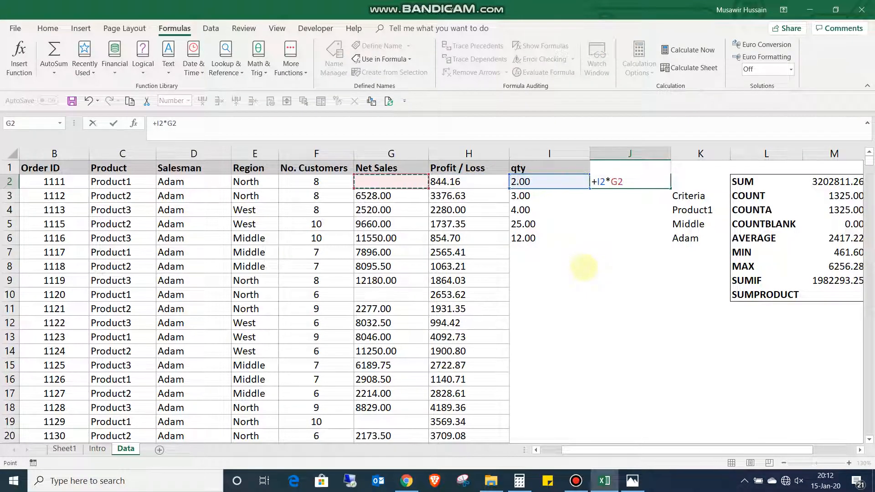
pyautogui.hotkey('ctrl', 'Return')
# - Fill the total formula from cell J2 down through J6
pyautogui.hotkey('shift', 'Down')
pyautogui.hotkey('shift', 'Down')
pyautogui.hotkey('shift', 'Down')
pyautogui.hotkey('shift', 'Down')
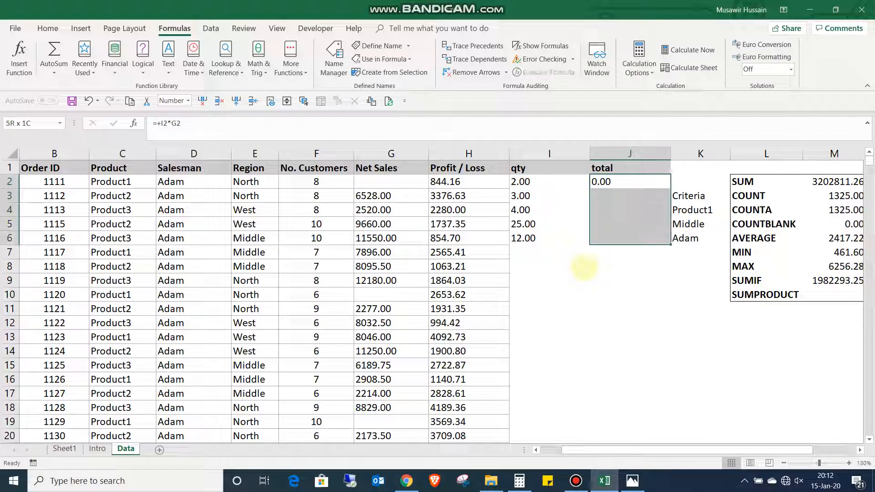
pyautogui.hotkey('ctrl', 'd')
# - Enter the formula +SUMPRODUCT(Net_Sales,I2:I6) in cell M10 of the SUMPRODUCT row
pyautogui.press('Down')
pyautogui.press('Down')
pyautogui.press('Down')
pyautogui.press('Down')
pyautogui.press('Down')
pyautogui.press('Down')
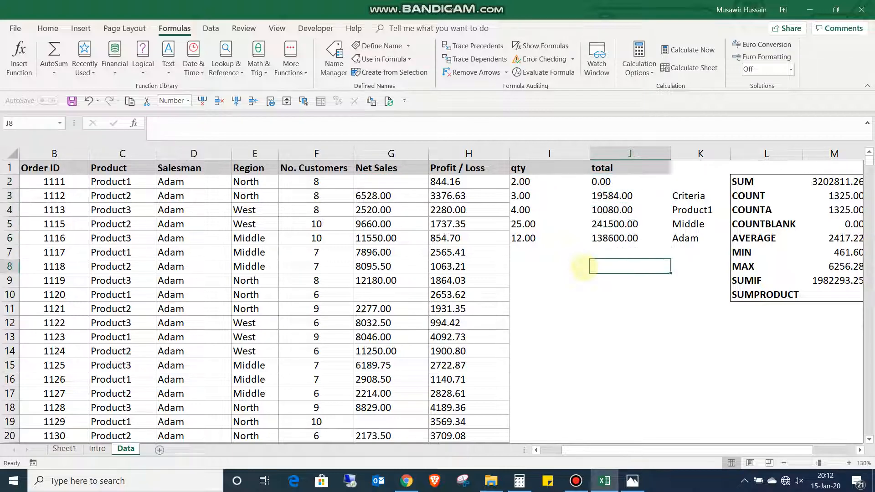
pyautogui.press('Right')
pyautogui.press('Right')
pyautogui.press('Right')
pyautogui.press('Right')
pyautogui.press('Down')
pyautogui.press('Left')
pyautogui.press('Down')
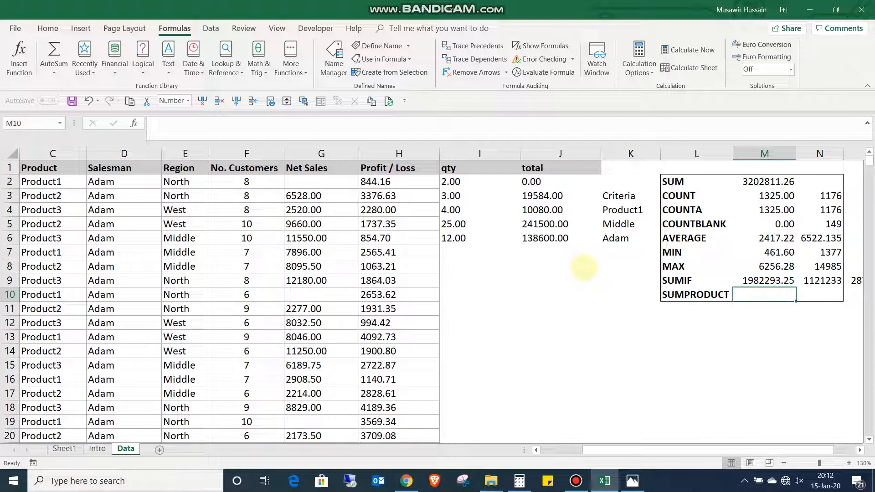
pyautogui.write('+')
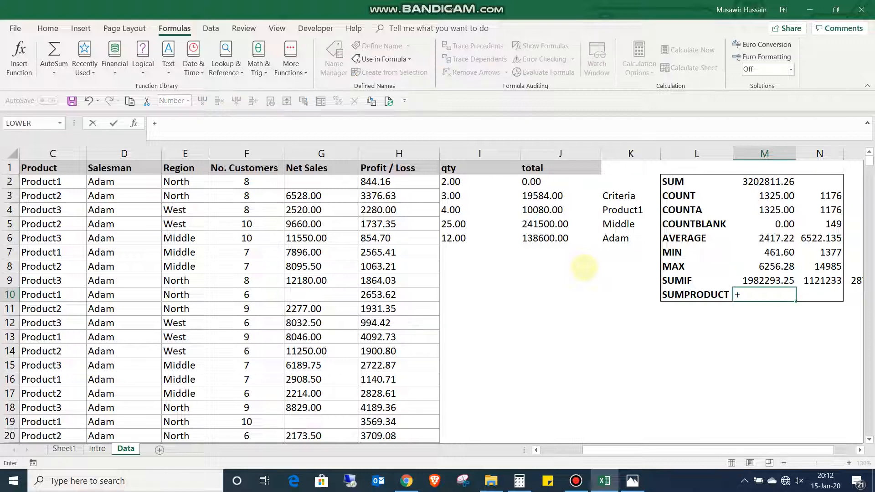
pyautogui.write('sumpro')
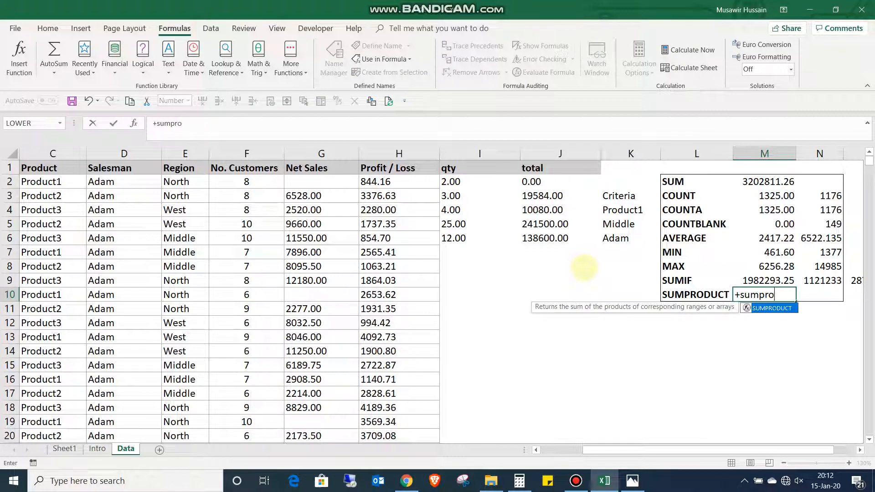
pyautogui.press('Tab')
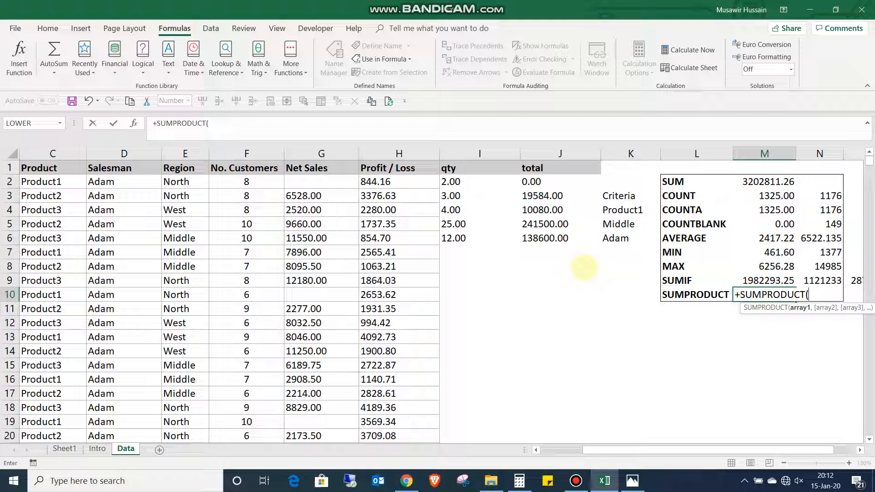
pyautogui.write('net')
pyautogui.press('Tab')
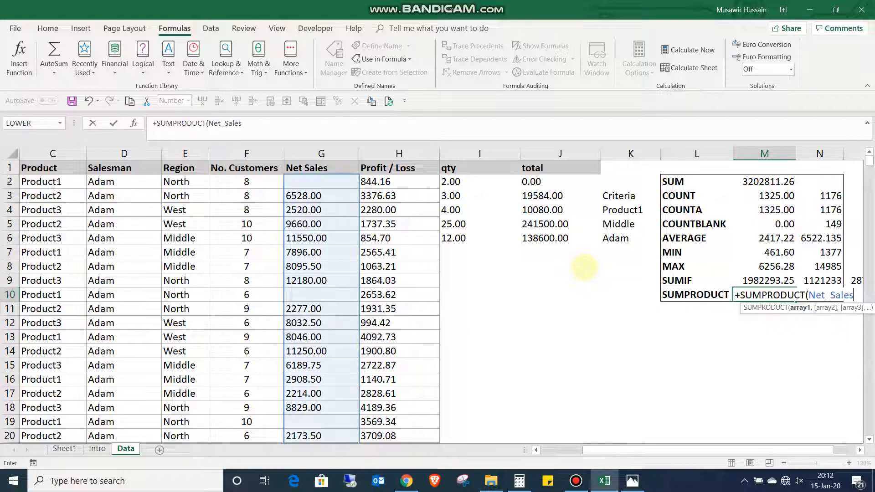
pyautogui.write(',')
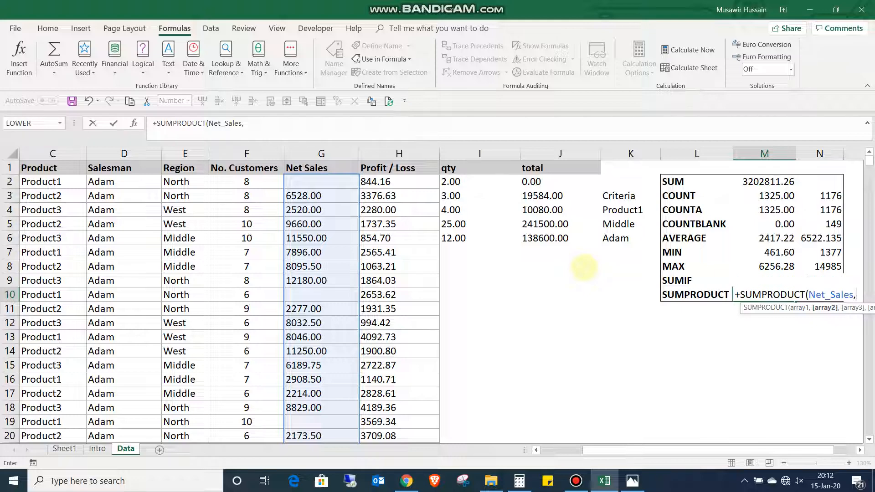
pyautogui.write('qt')
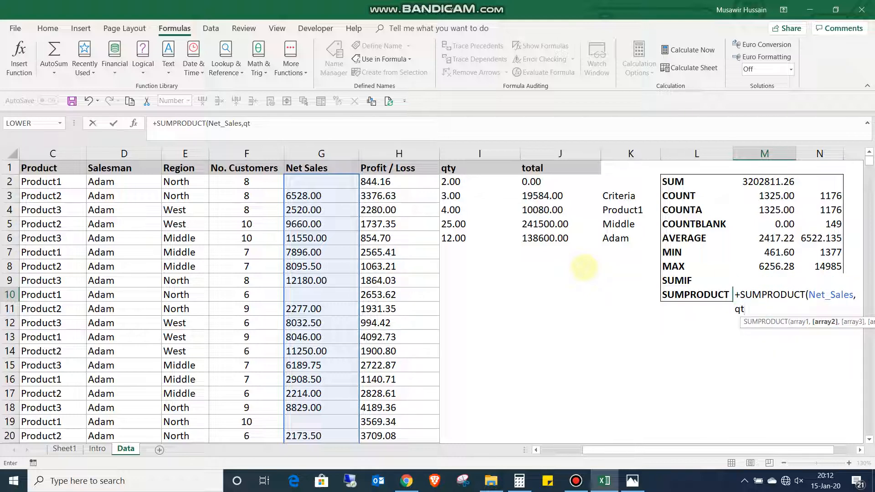
pyautogui.press('BackSpace')
pyautogui.press('BackSpace')
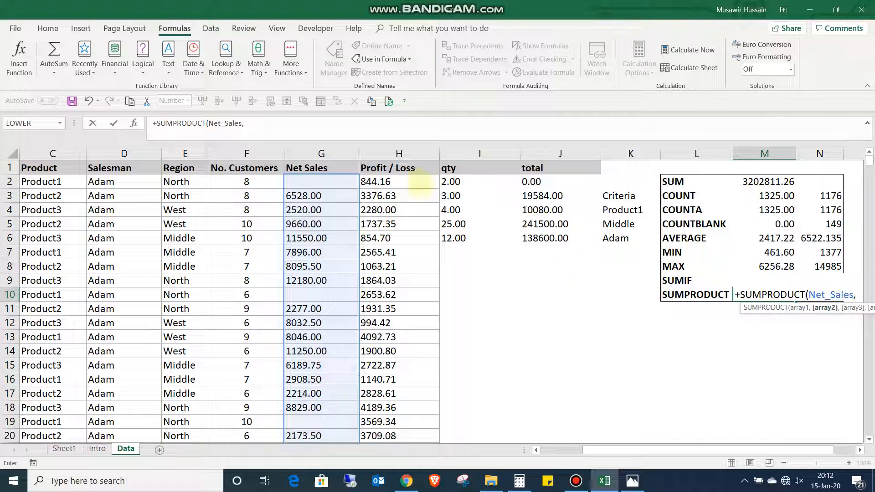
pyautogui.moveTo(450, 181); pyautogui.dragTo(453, 238)
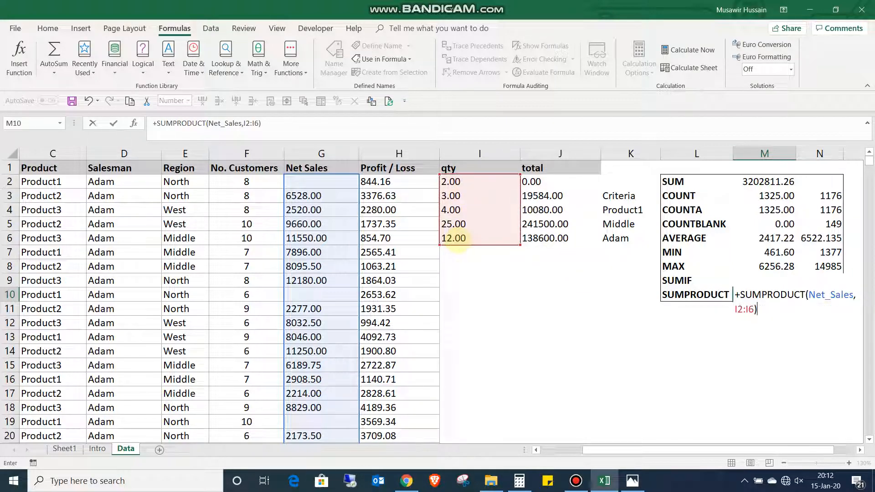
pyautogui.press('Return')
# - Replace Net_Sales with the range G2:G6 in the SUMPRODUCT formula in cell M10
pyautogui.press('Up')
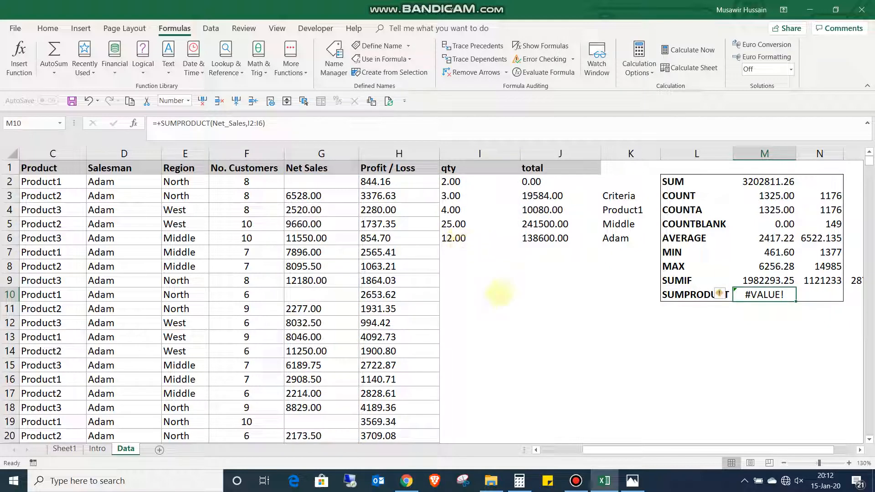
pyautogui.press('F2')
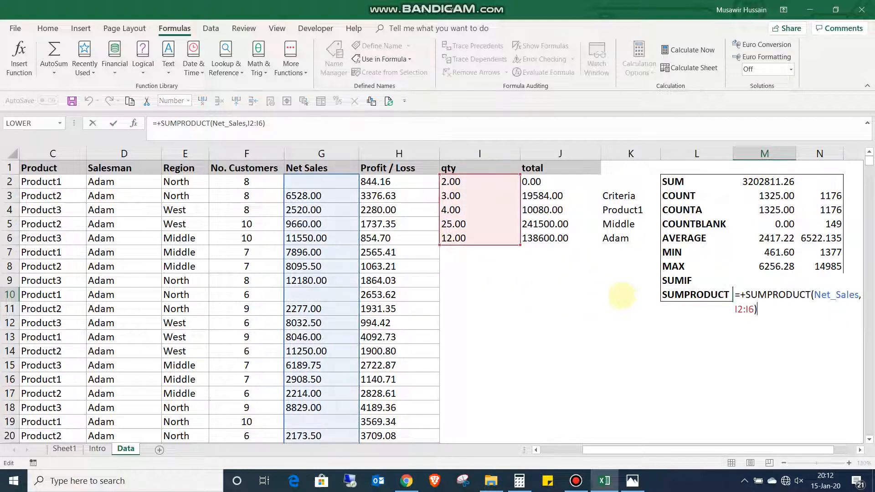
pyautogui.press('Escape')
pyautogui.press('F2')
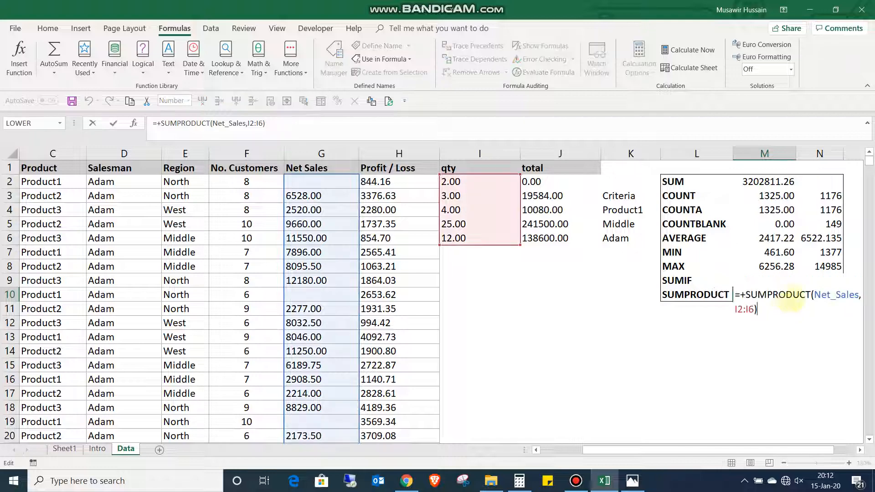
pyautogui.moveTo(856, 295); pyautogui.dragTo(814, 294)
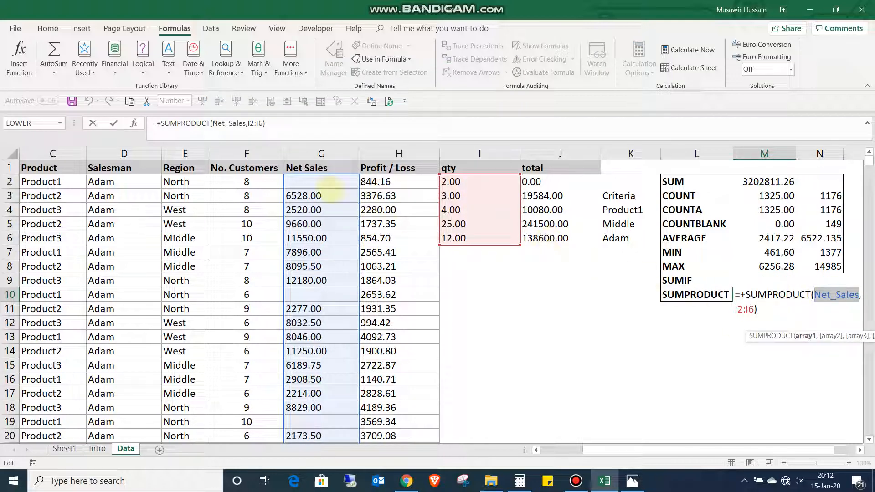
pyautogui.press('Delete')
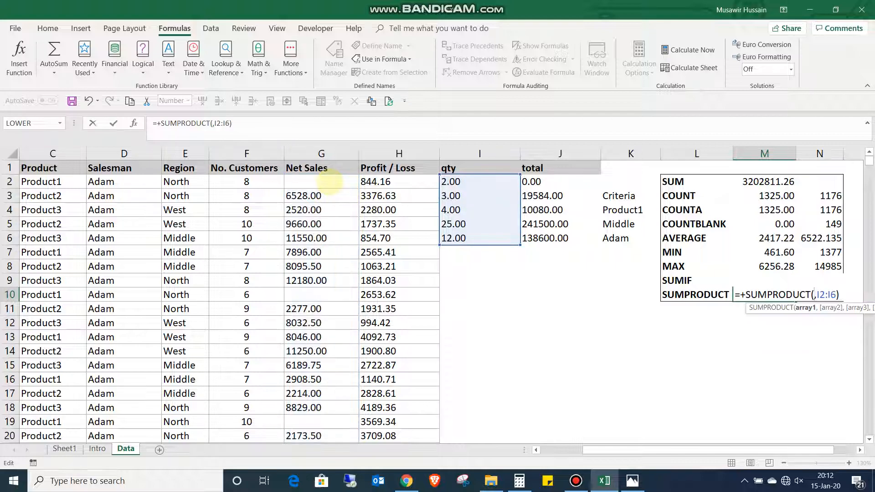
pyautogui.moveTo(319, 183); pyautogui.dragTo(345, 237)
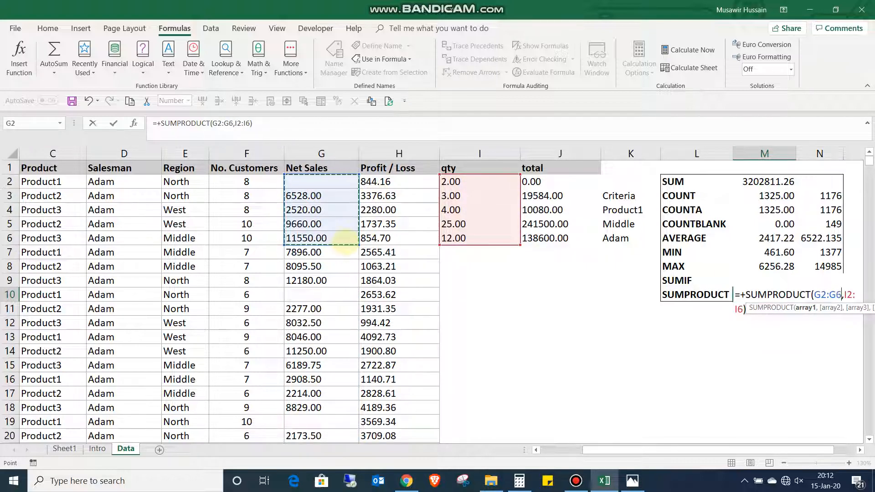
pyautogui.press('Return')
# - Add the formula =SUM(J2:J6) in cell J7 below the total column
pyautogui.press('Up')
pyautogui.press('Left')
pyautogui.press('Left')
pyautogui.press('Left')
pyautogui.press('Up')
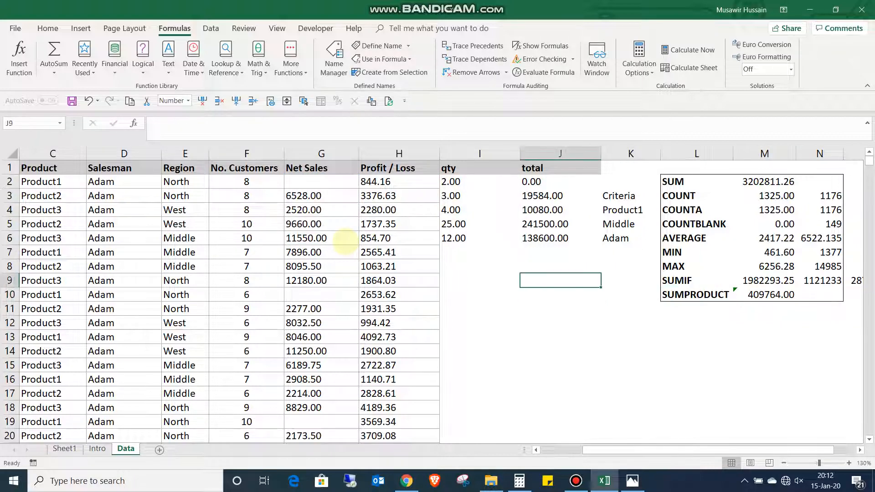
pyautogui.press('Up')
pyautogui.press('Up')
pyautogui.hotkey('alt', '=')
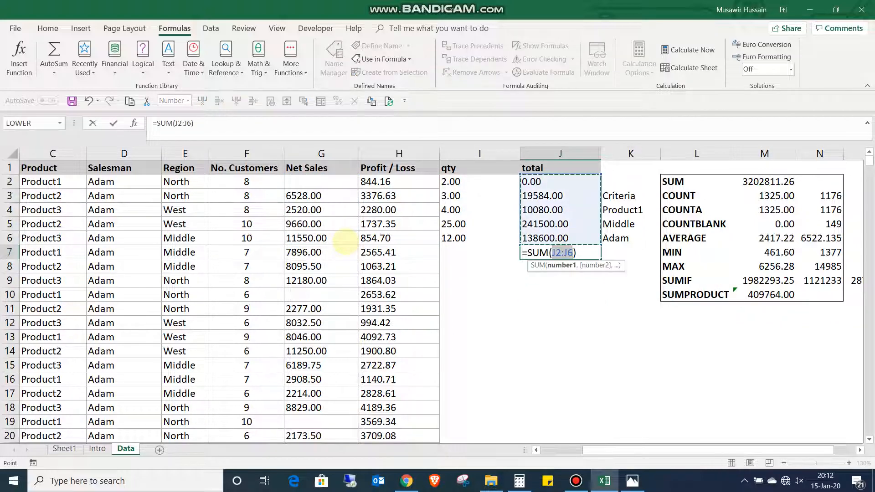
pyautogui.press('Return')
pyautogui.press('Up')
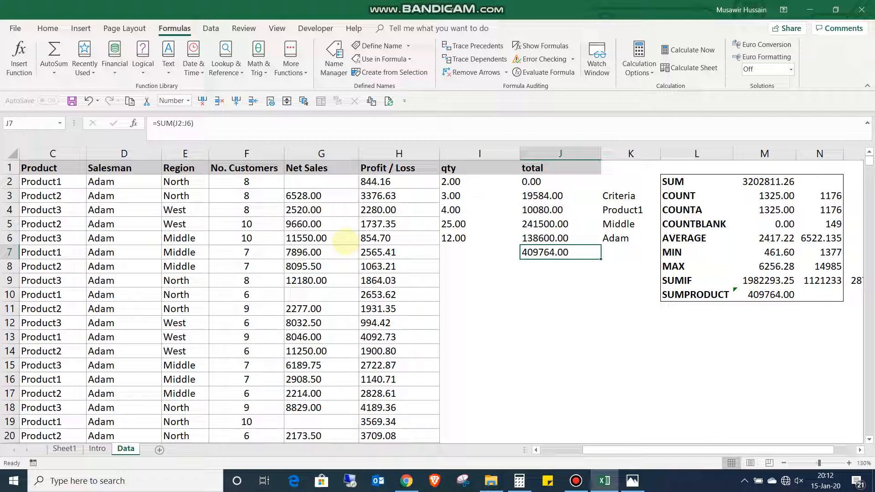
# - Highlight cells J7 and M10 together with a light blue fill
pyautogui.keyDown('ctrl'); pyautogui.click(777, 295); pyautogui.keyUp('ctrl')
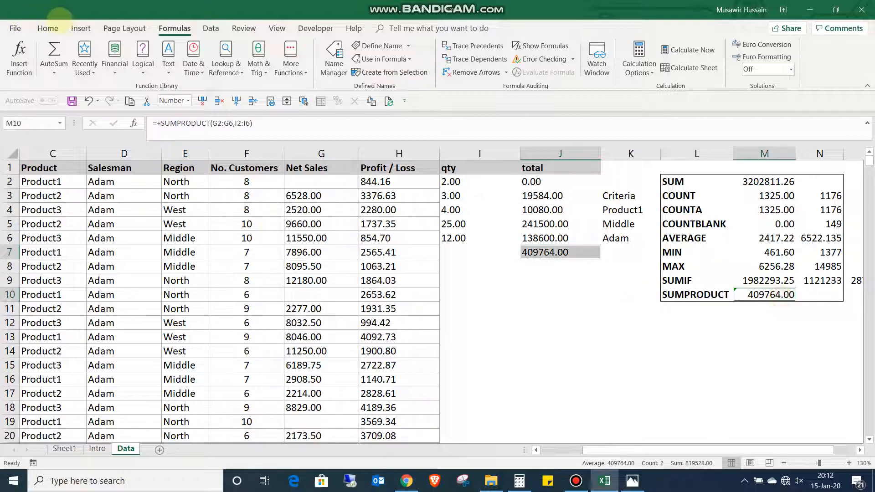
pyautogui.click(48, 28)
pyautogui.click(177, 68)
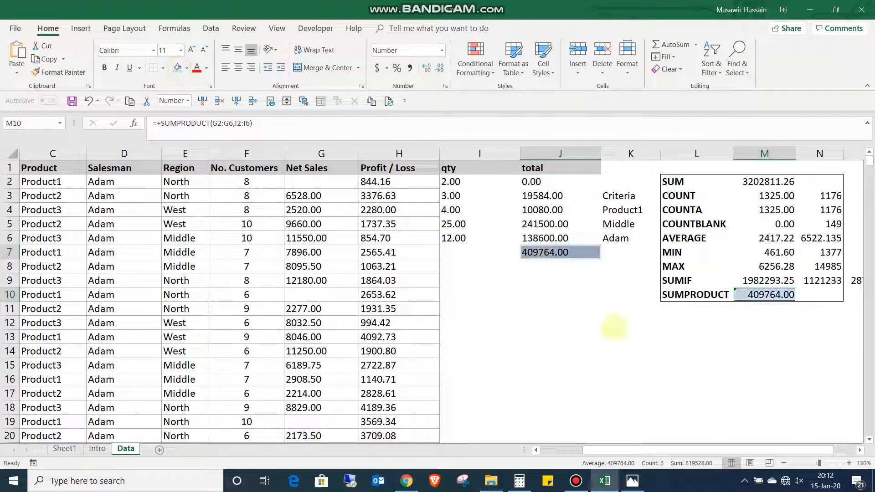
# - Examine the SUM formula in cell J7 and the range it references, leaving it unedited
pyautogui.click(575, 291)
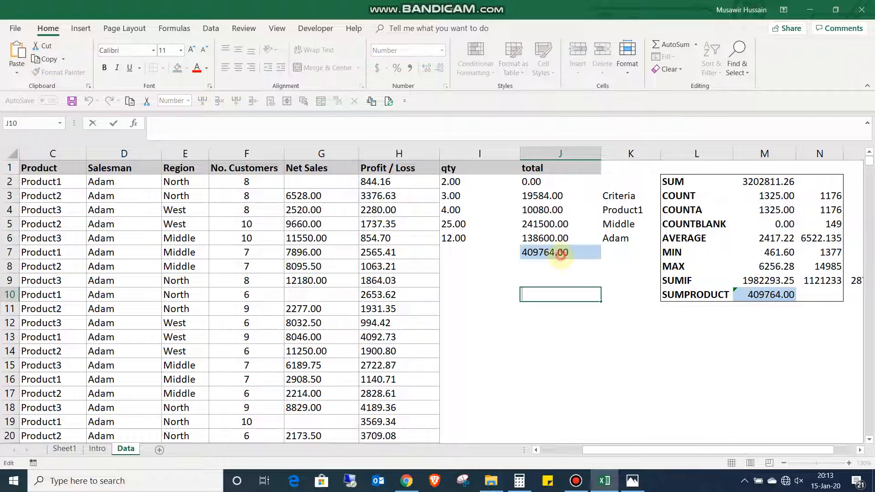
pyautogui.click(561, 259)
pyautogui.doubleClick(560, 256)
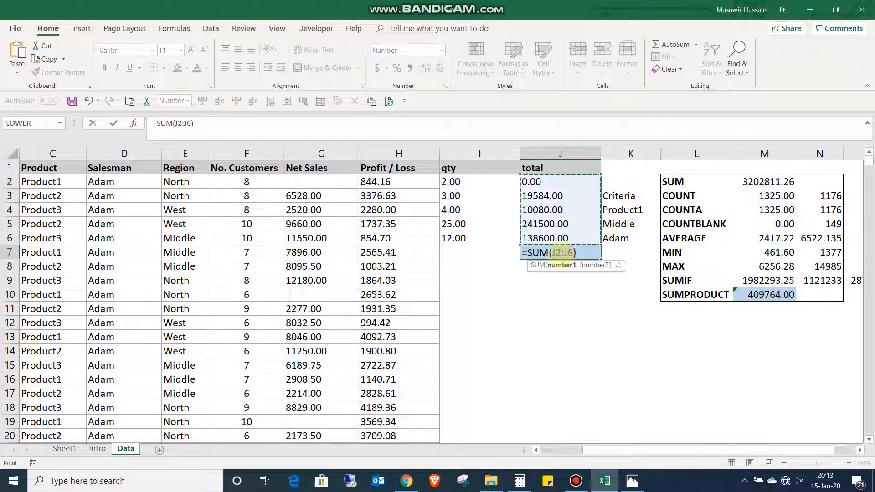
pyautogui.press('Escape')
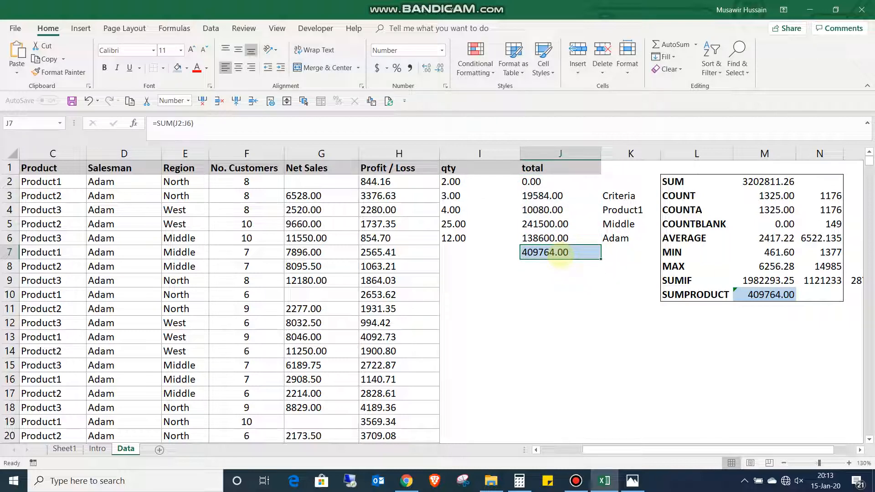